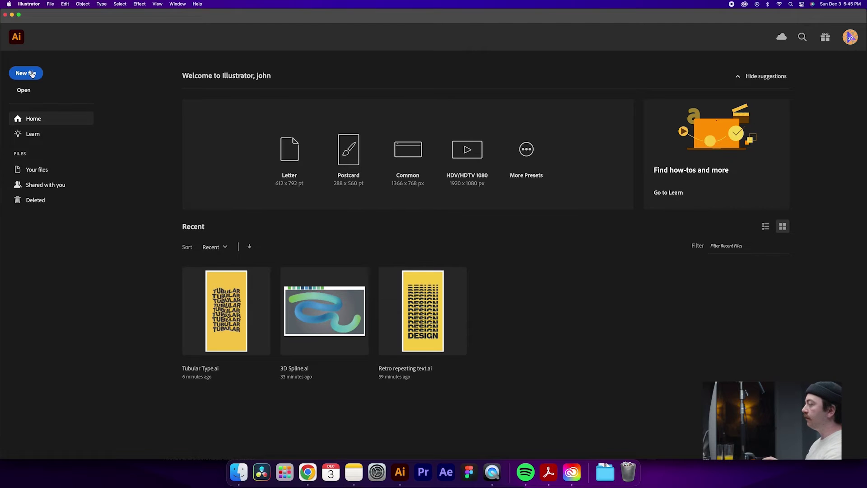
- Create a new 1000 x 2000 px document and draw a rectangle covering the whole artboard
left_click(32, 74)
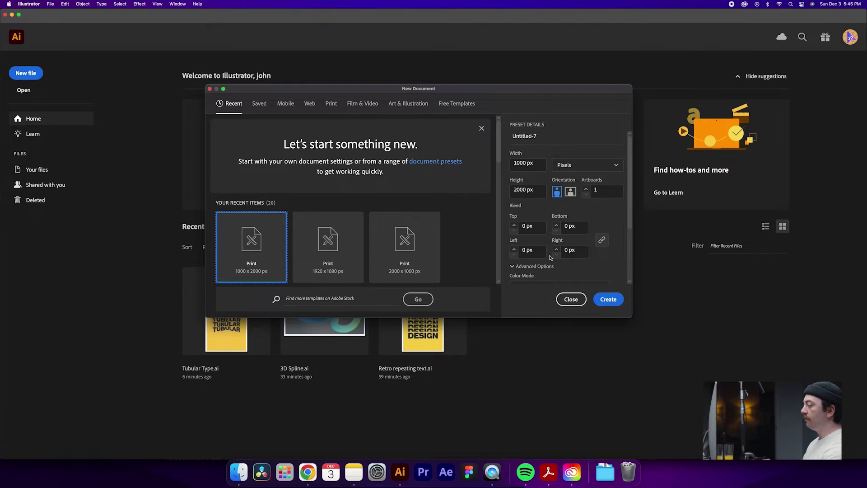
left_click(613, 301)
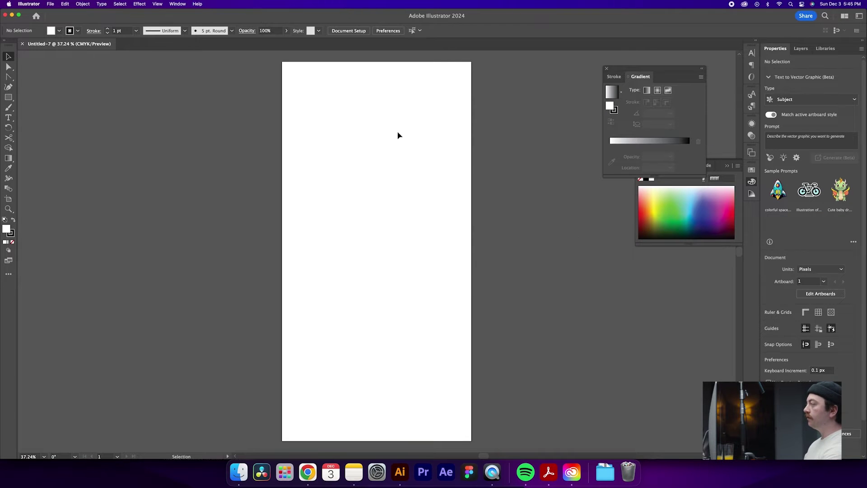
key("m")
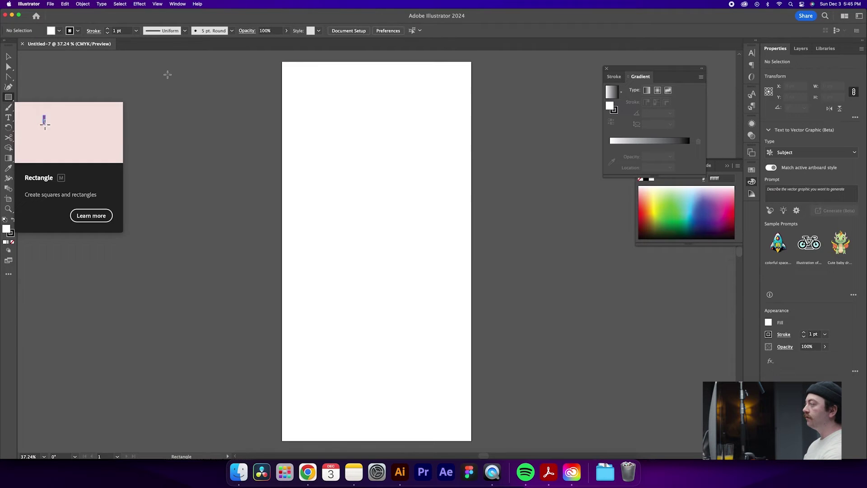
left_click_drag(282, 62, 471, 442)
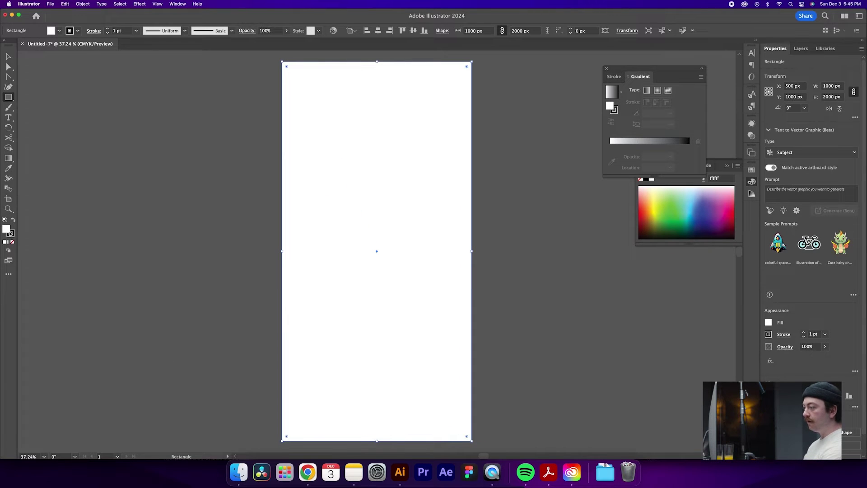
- Remove the rectangle's stroke, fill it with orange #f7b114, and leave nothing selected
left_click(12, 234)
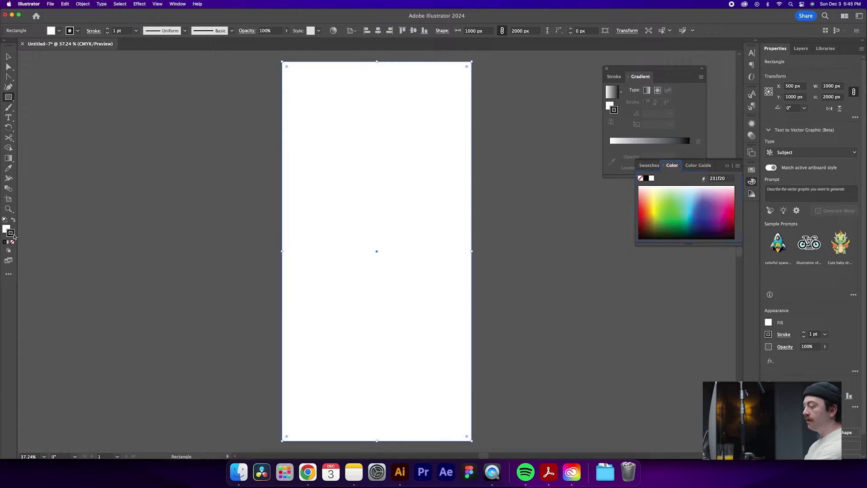
key("slash")
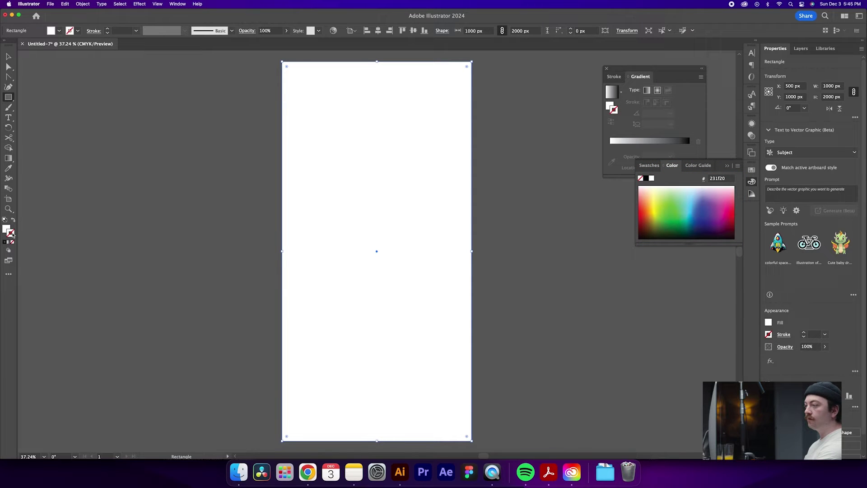
double_click(5, 228)
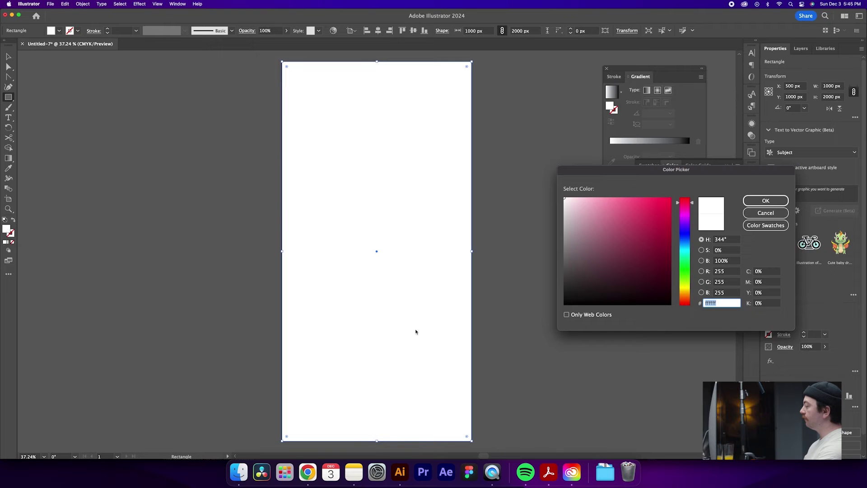
left_click_drag(685, 290, 685, 293)
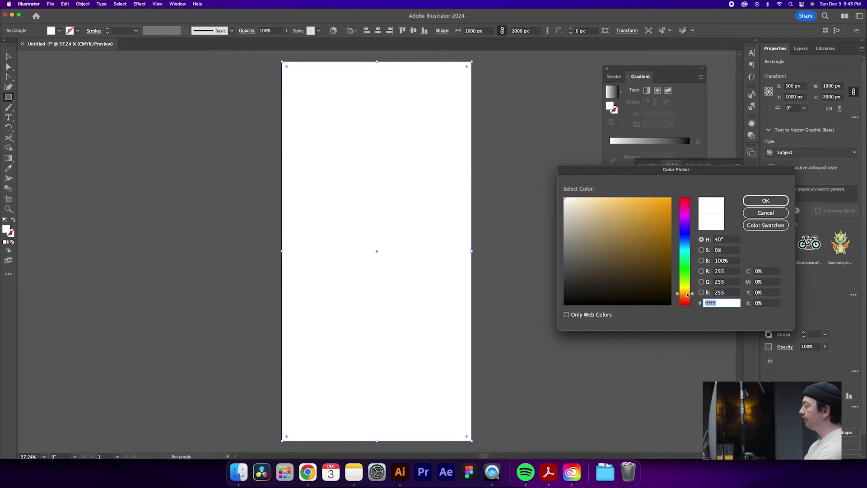
left_click_drag(656, 218, 662, 201)
left_click(765, 200)
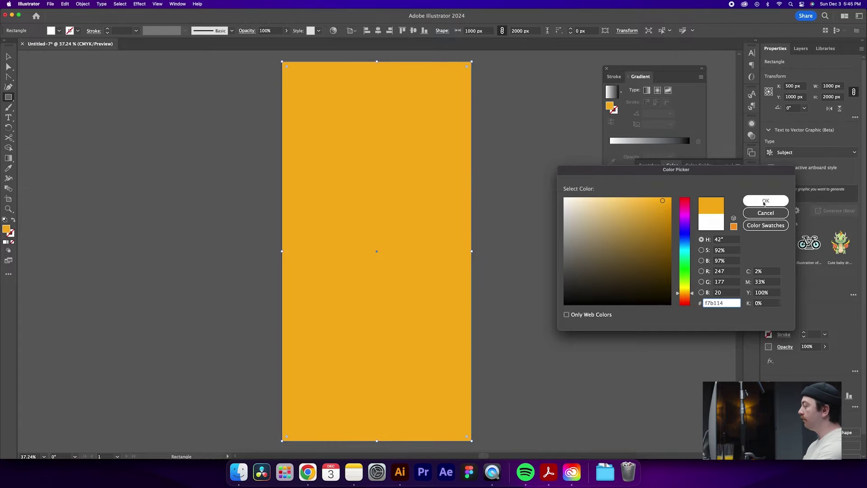
key("v")
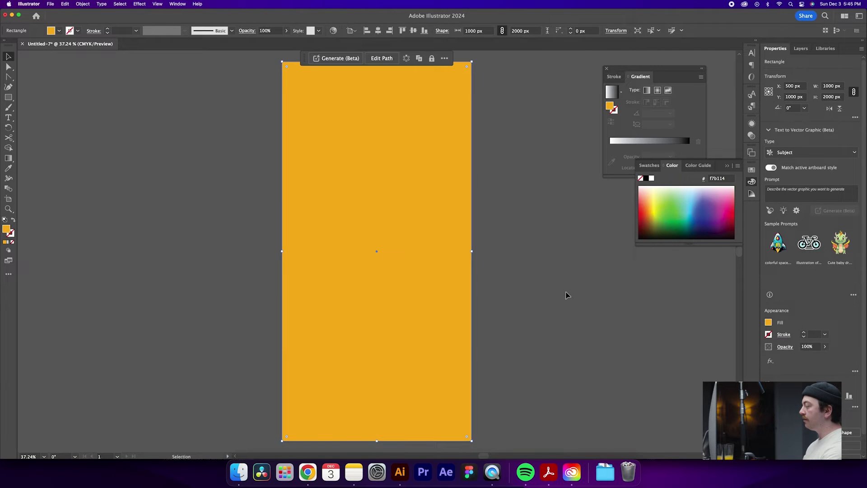
left_click(572, 289)
left_click(432, 253)
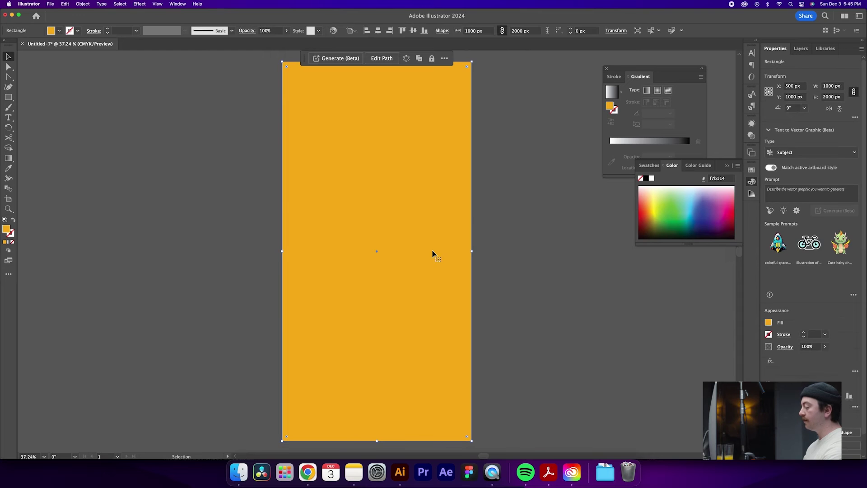
key("a")
key("super+shift+a")
key("v")
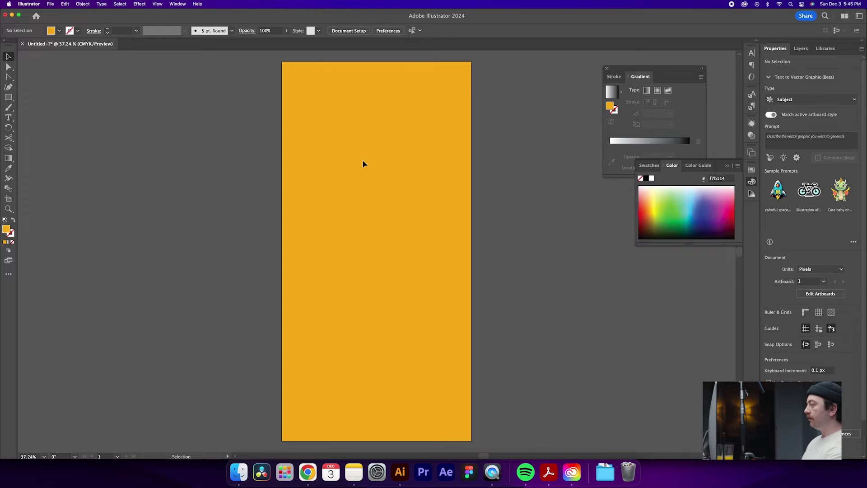
- Add point text reading a lowercase "a" on the orange background, replacing the placeholder text
key("t")
left_click(345, 208)
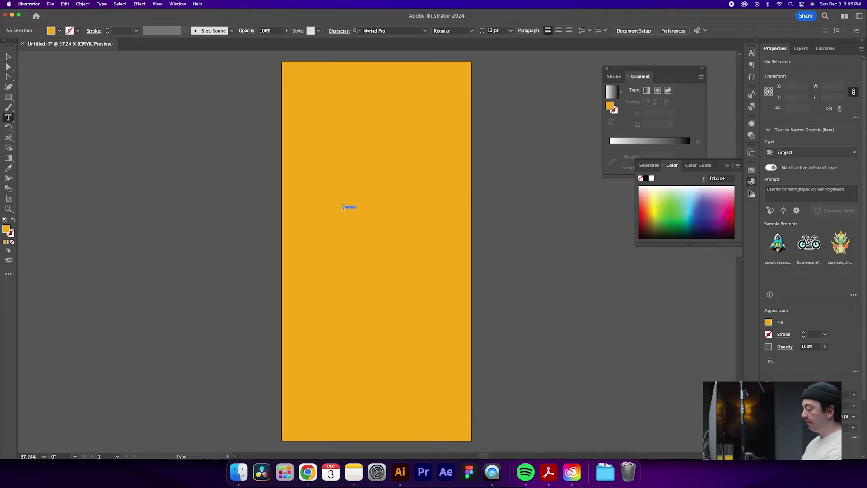
key("BackSpace")
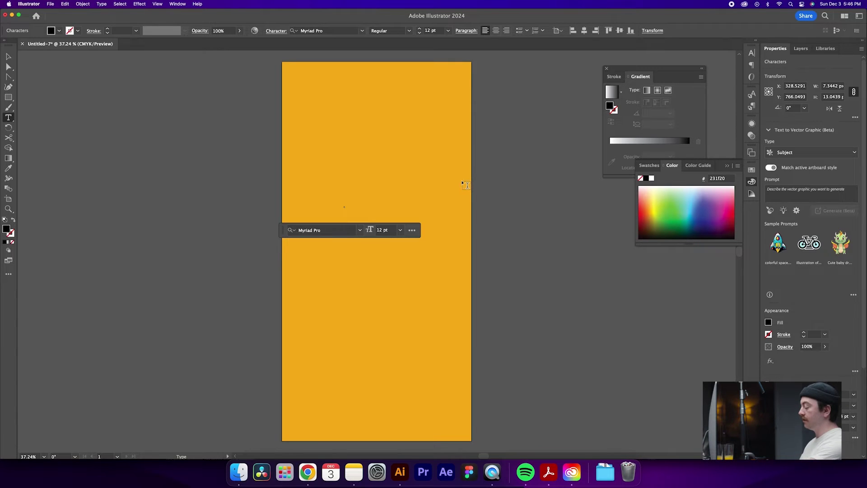
key("BackSpace")
type("a")
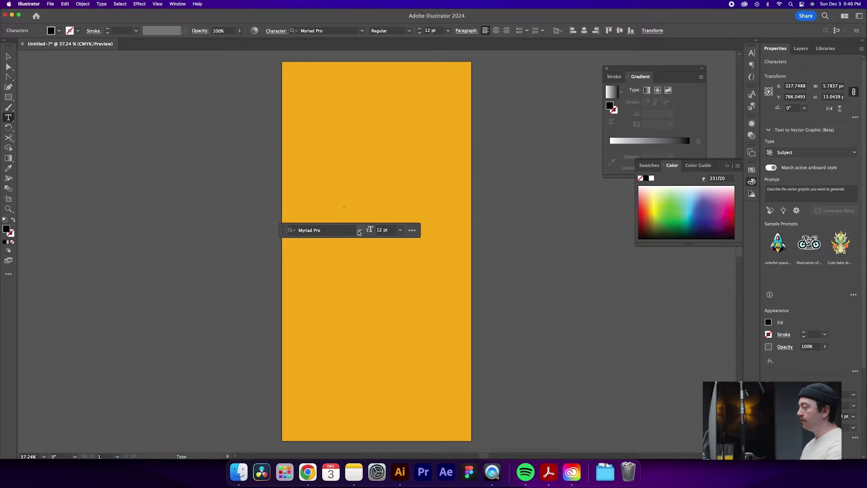
- Set the letter's font to Haas Grot Disp 95 Black
left_click(325, 230)
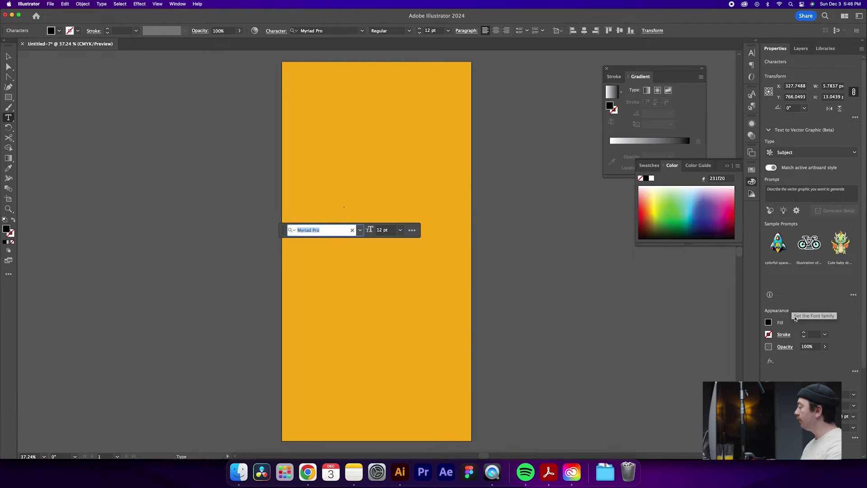
left_click(831, 394)
left_click(854, 394)
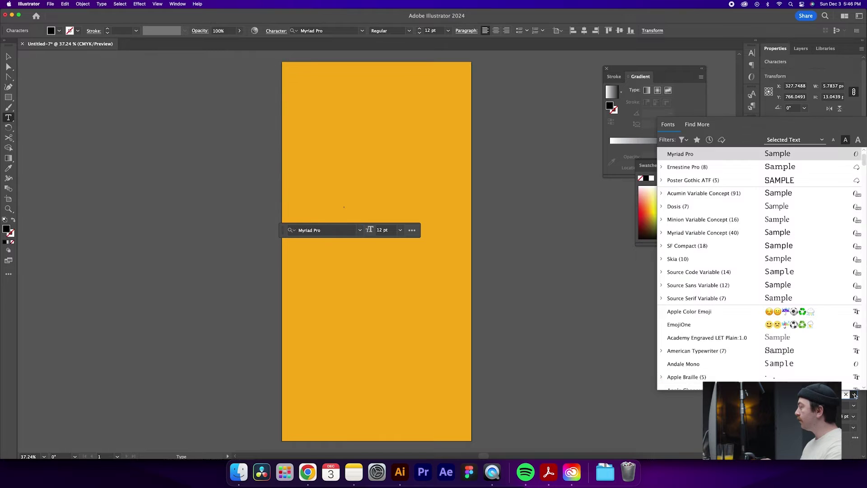
key("Escape")
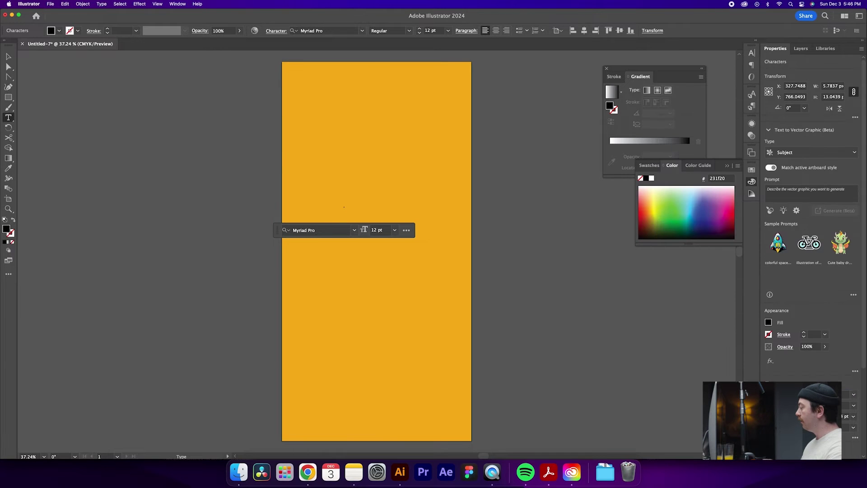
left_click(853, 394)
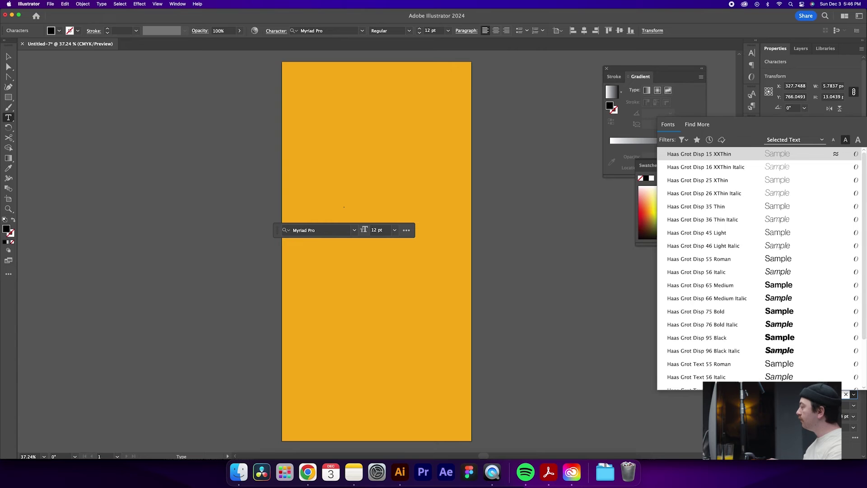
left_click(704, 338)
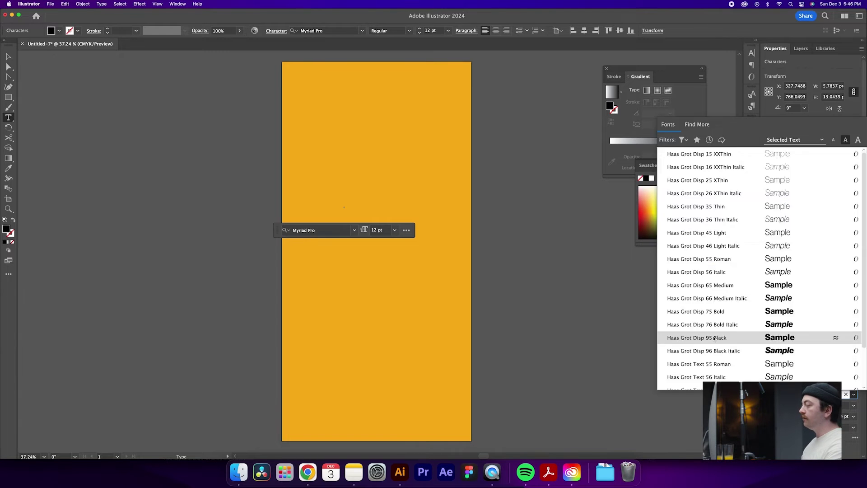
key("Escape")
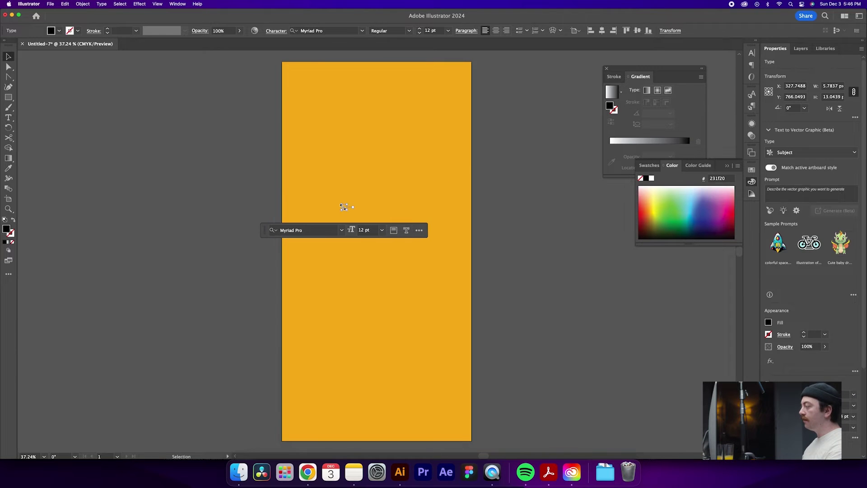
key("super+z")
key("super+z")
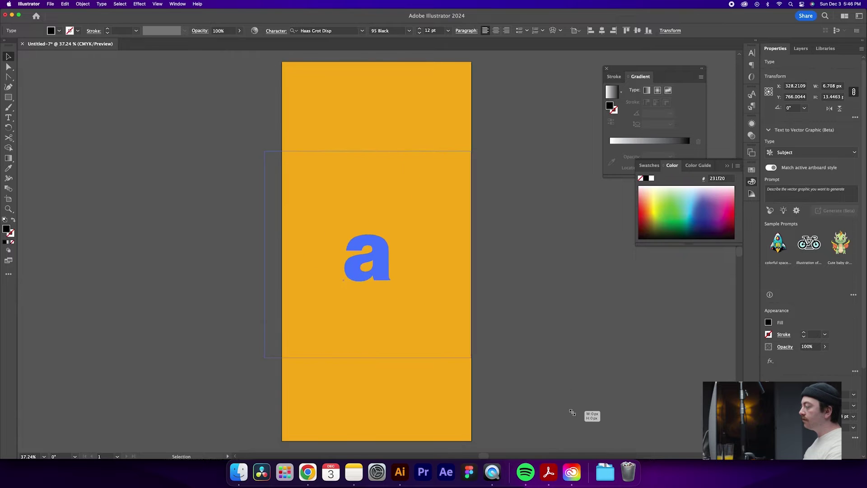
- Scale the letter up proportionally to about 644 px wide and place it horizontally centred, slightly above the artboard's middle
left_click_drag(393, 206, 587, 80)
left_click(449, 250)
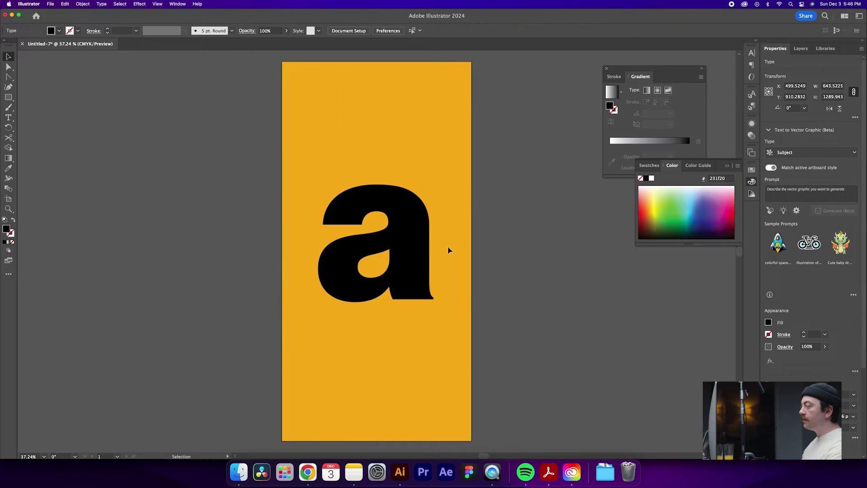
left_click_drag(408, 240, 411, 228)
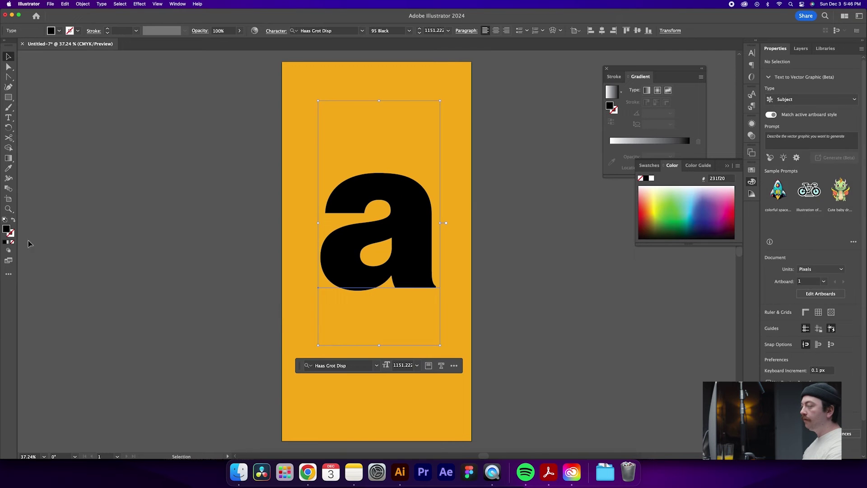
- Set the letter's fill to the red-orange colour #e5460e and deselect it
double_click(7, 229)
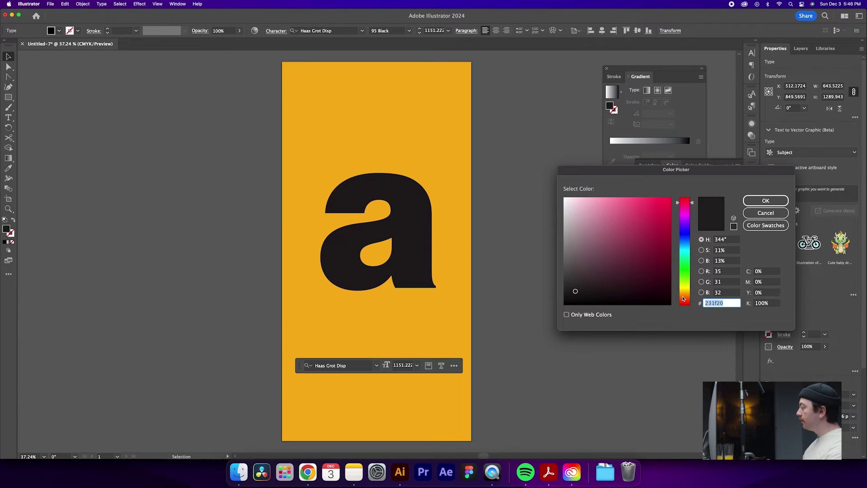
left_click(684, 299)
left_click_drag(684, 299, 683, 300)
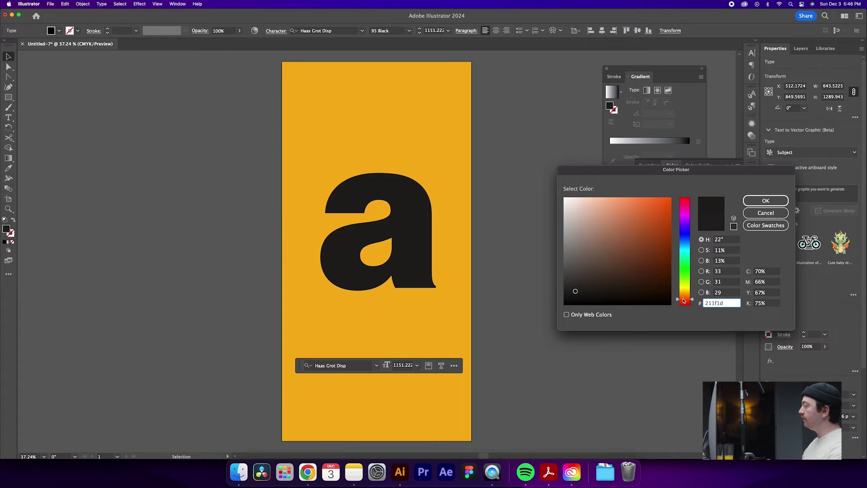
type("e53013")
key("BackSpace")
key("BackSpace")
key("BackSpace")
key("BackSpace")
type("4013")
key("BackSpace")
key("BackSpace")
key("BackSpace")
key("BackSpace")
key("BackSpace")
type("d4d15")
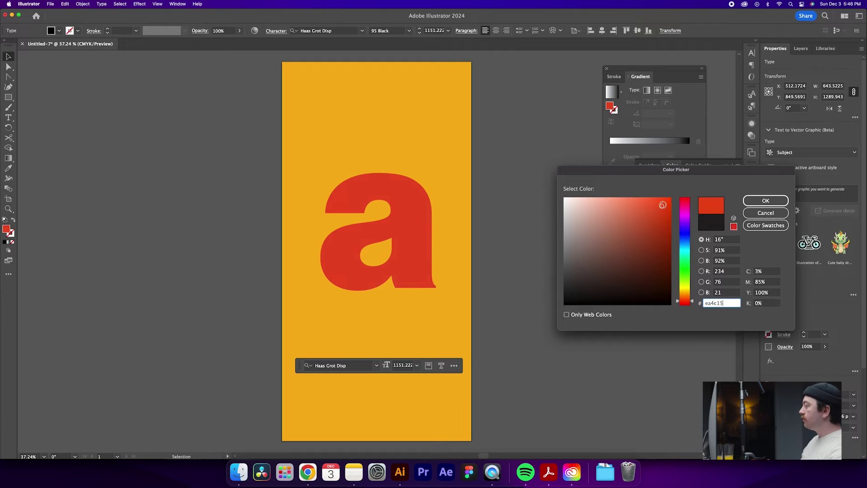
key("BackSpace")
key("BackSpace")
key("BackSpace")
key("BackSpace")
key("BackSpace")
type("5460e")
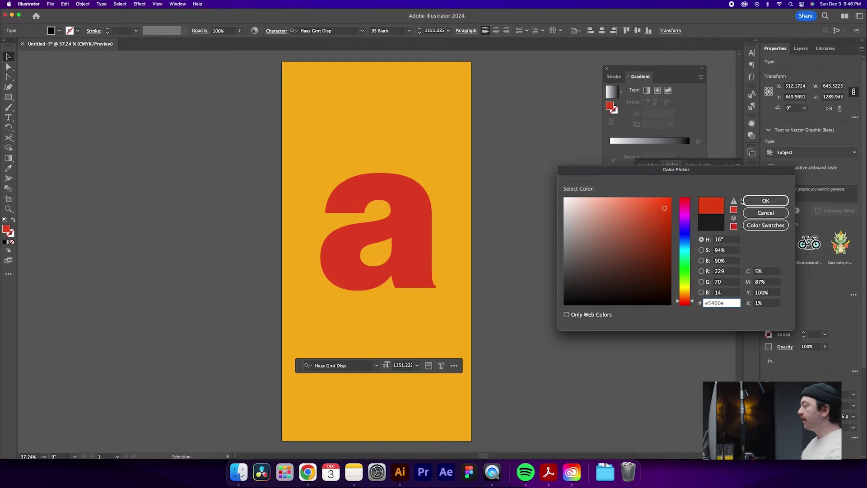
left_click(765, 200)
left_click(501, 244)
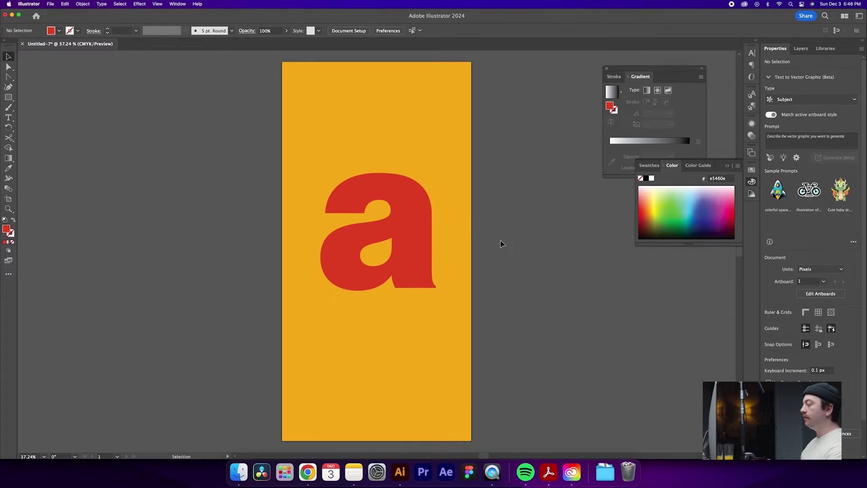
- Apply the 3D Inflate effect to the letter "a"
left_click(409, 221)
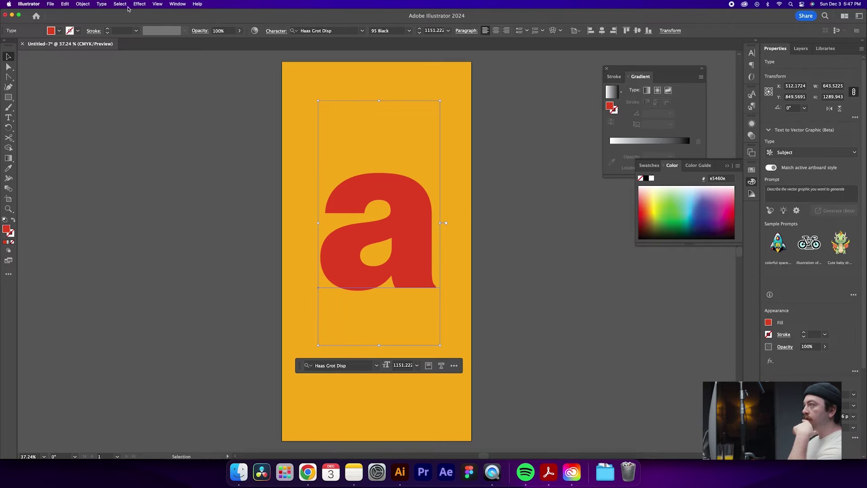
left_click(83, 3)
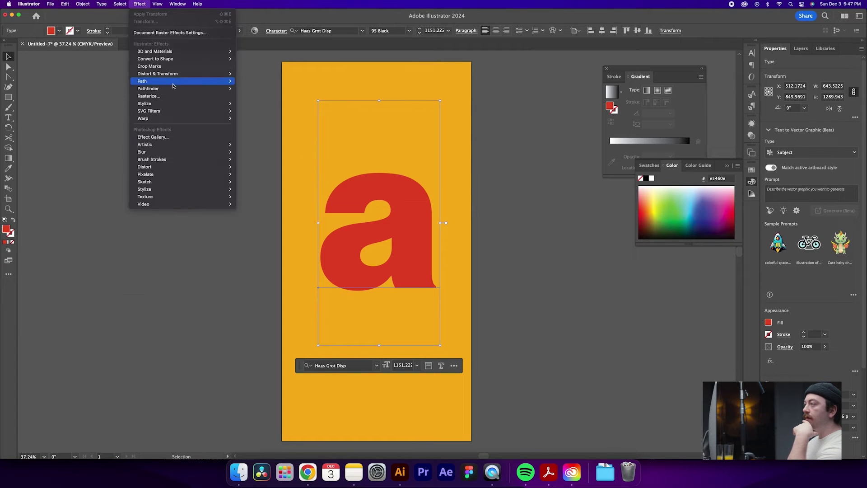
mouse_move(179, 51)
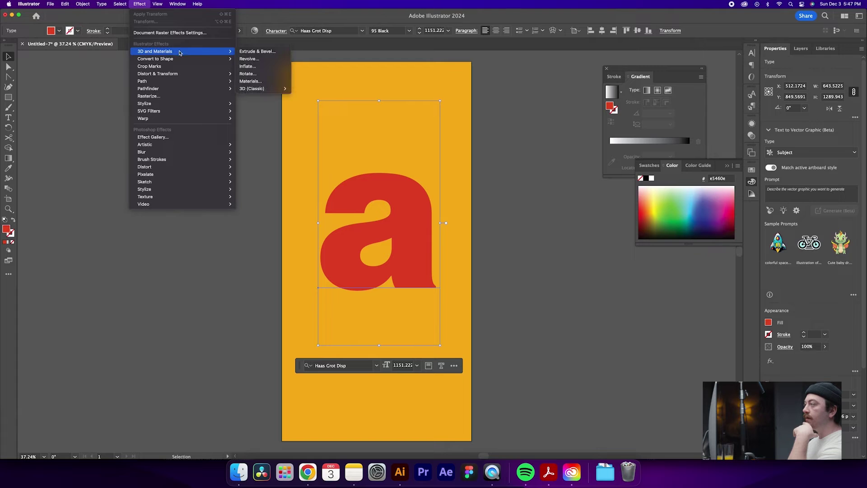
left_click(269, 67)
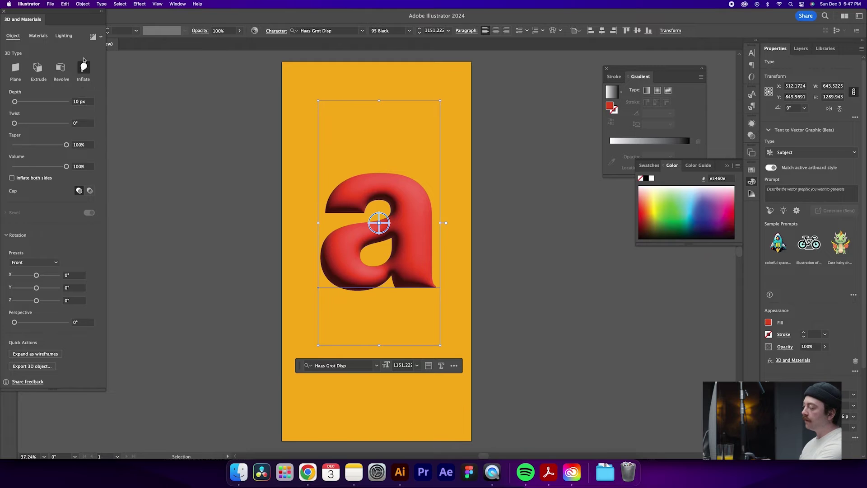
key("super+1")
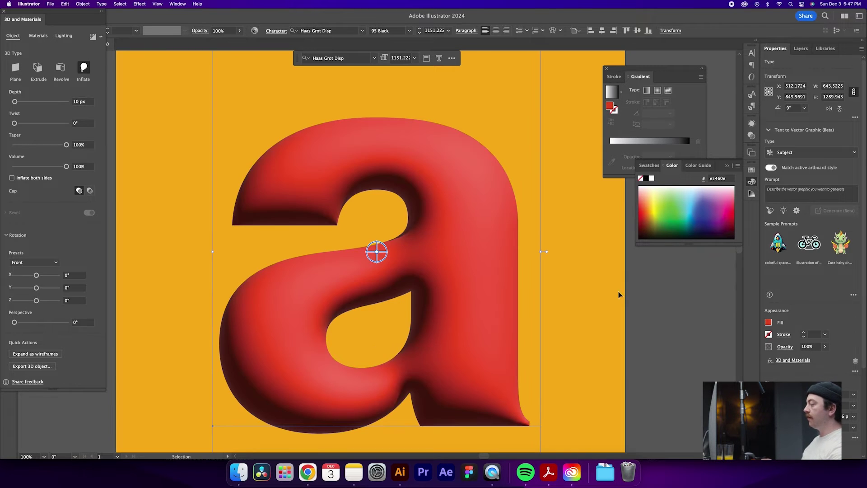
scroll(634, 296, "down", 3)
scroll(635, 297, "right", 3)
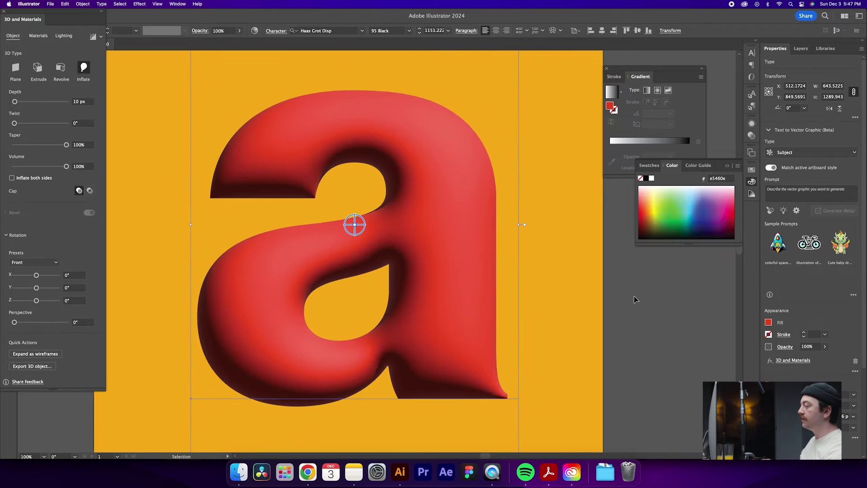
- Try the Isometric Left, custom and Top rotations on the inflated letter, and return it to the Front preset
scroll(607, 280, "right", 2)
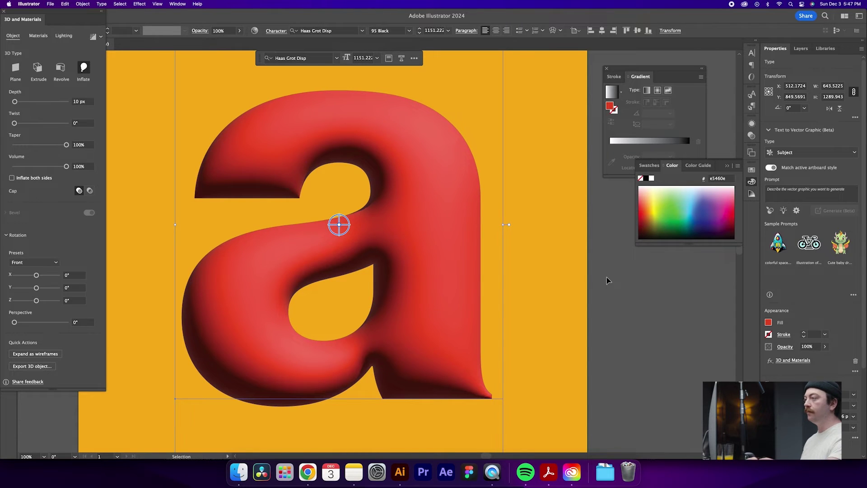
left_click(58, 267)
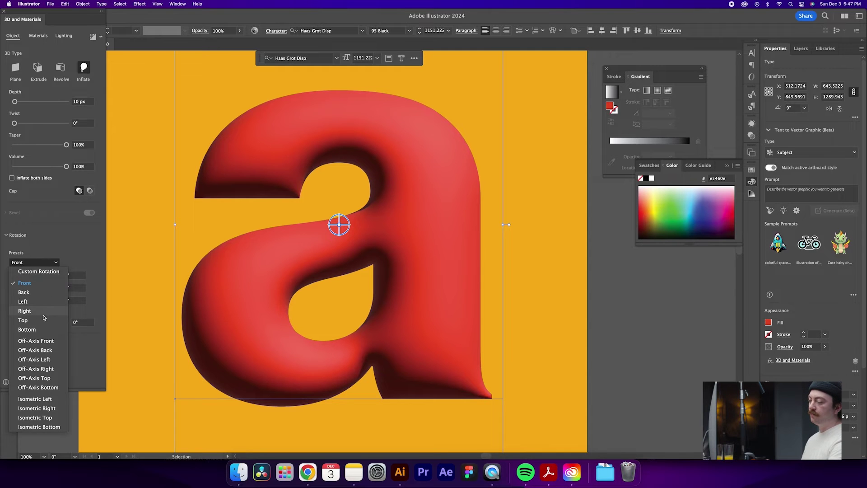
left_click(55, 399)
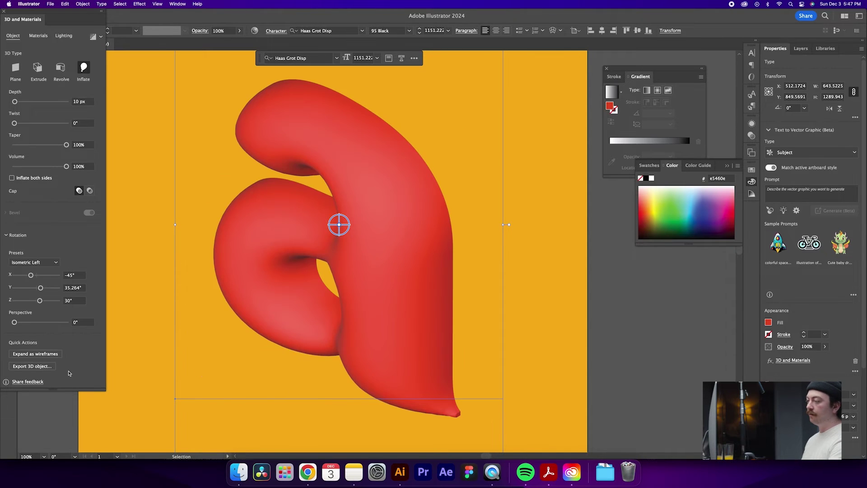
left_click(53, 264)
left_click(77, 253)
left_click_drag(31, 275, 41, 289)
left_click(44, 262)
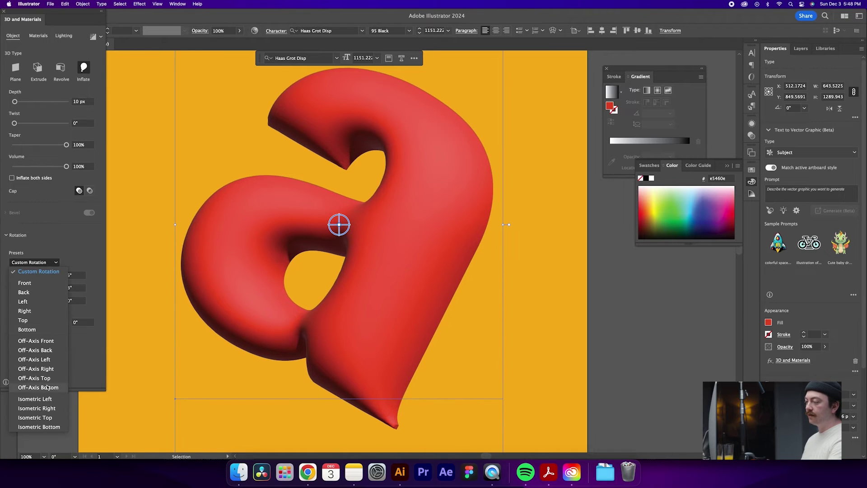
left_click(39, 321)
left_click(61, 263)
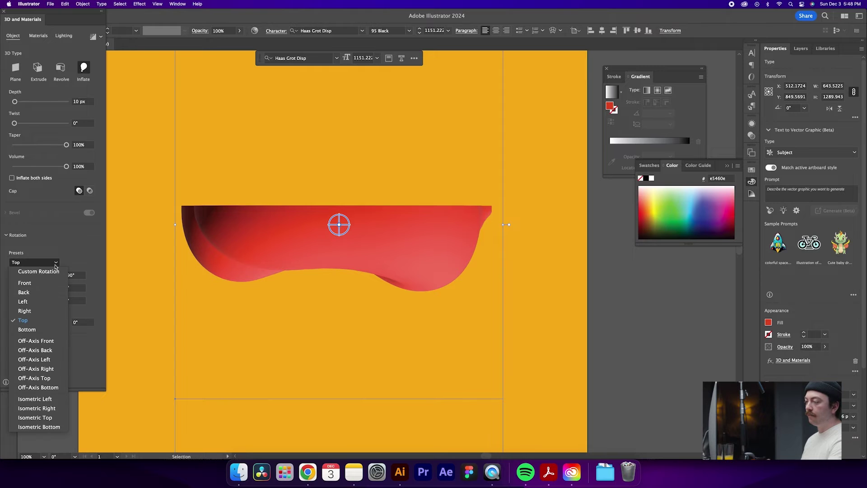
left_click(47, 288)
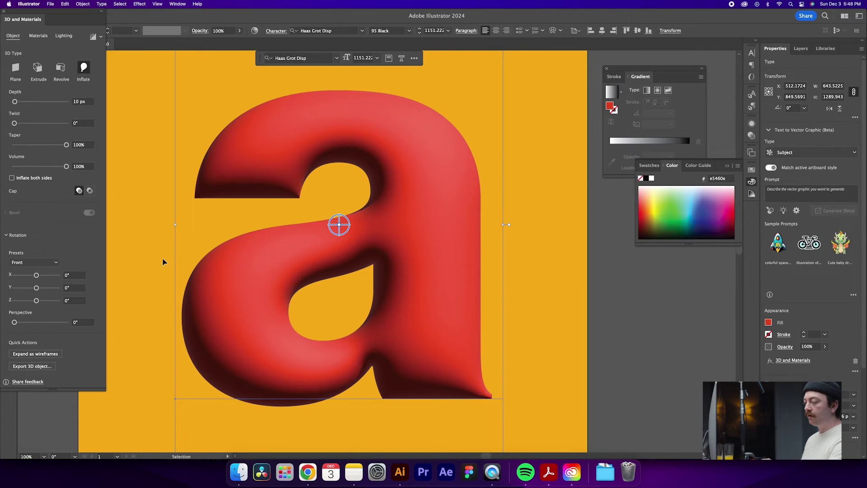
- Set the roughness of the letter's Default material to 0.15
left_click(39, 35)
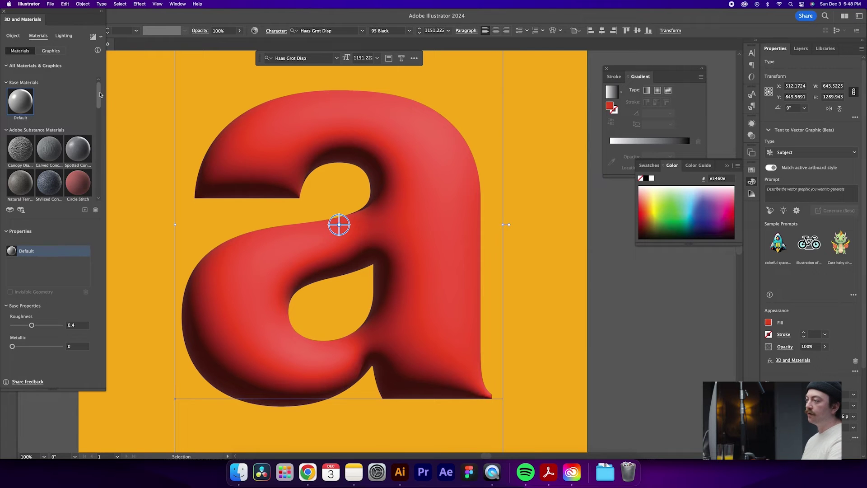
scroll(100, 94, "down", 5)
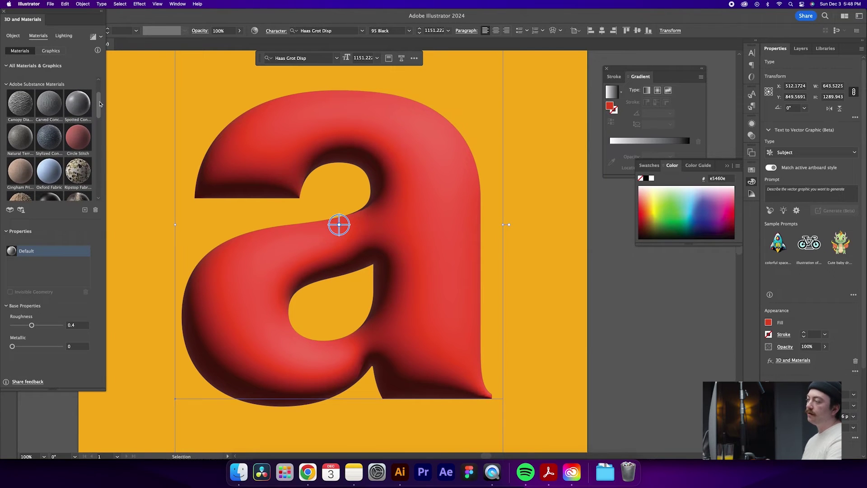
left_click_drag(100, 114, 100, 91)
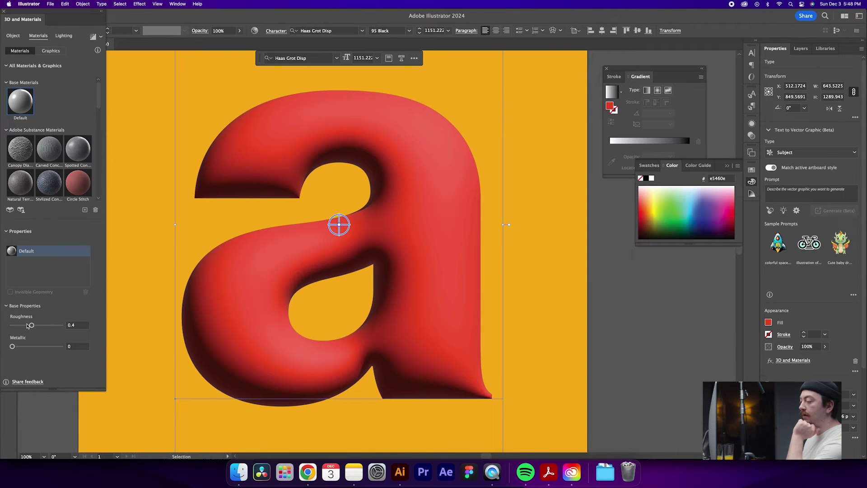
left_click_drag(32, 326, 18, 330)
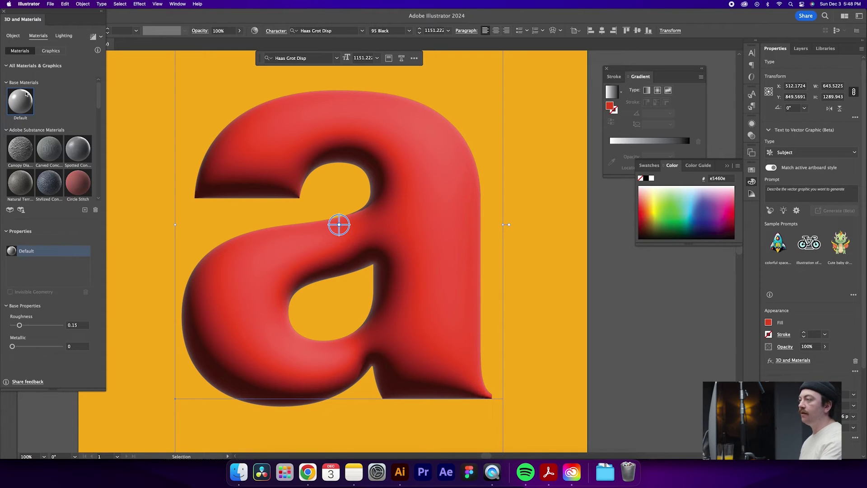
- Compare the Diffuse, Right and Standard lighting presets on the letter and apply Top Left
left_click(69, 37)
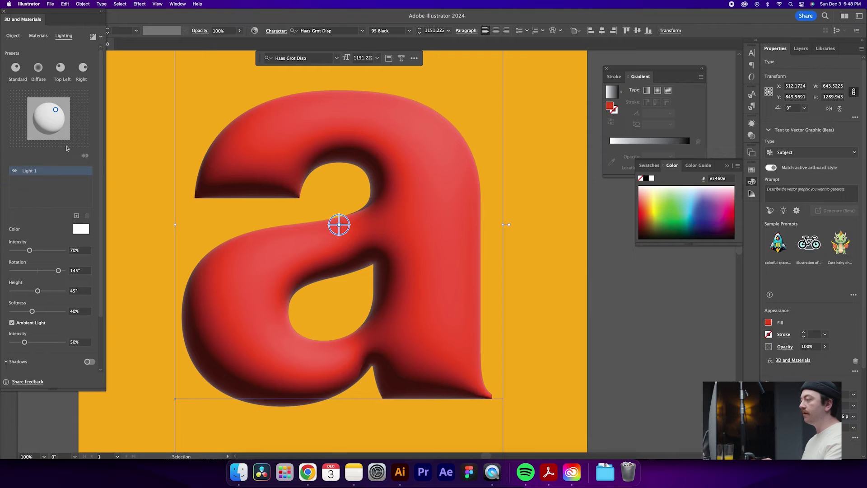
left_click(39, 69)
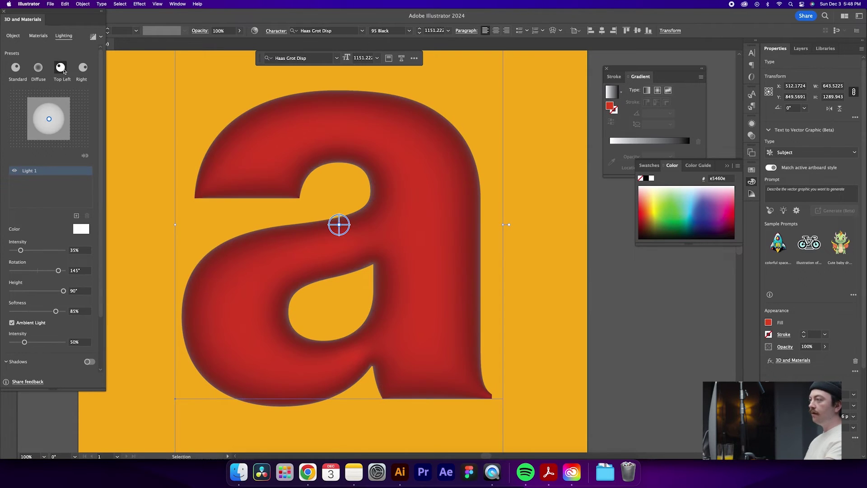
left_click(64, 71)
left_click(82, 68)
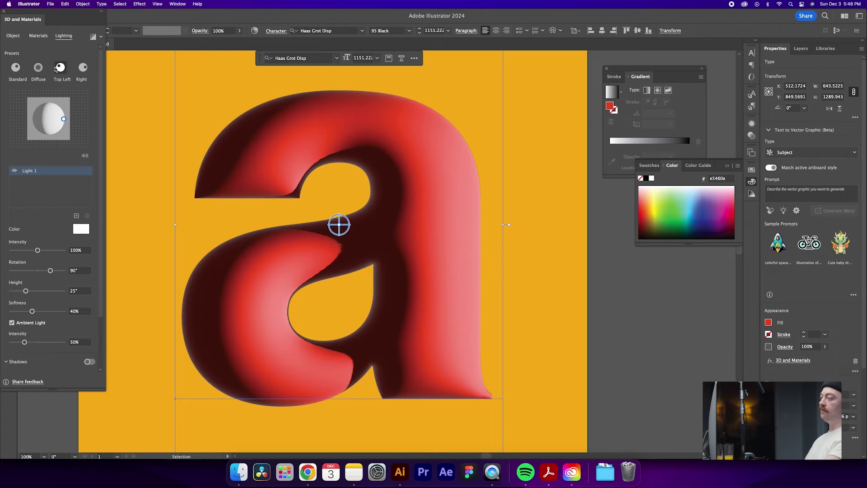
left_click(15, 68)
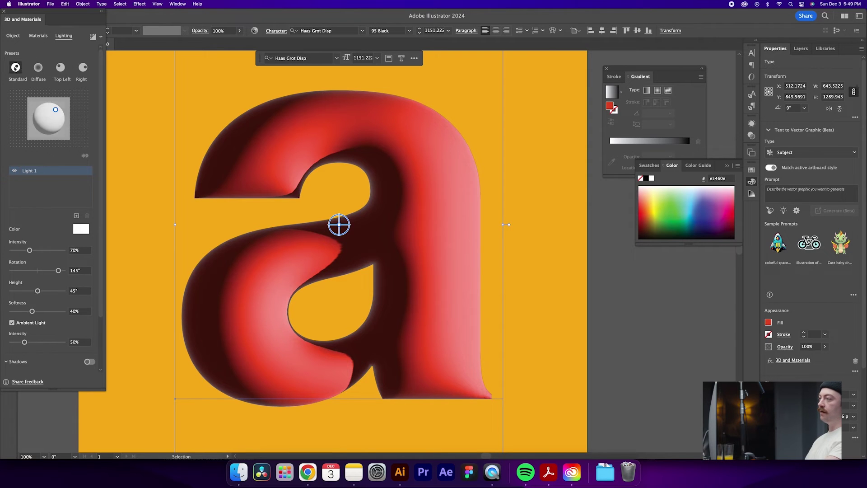
left_click(60, 67)
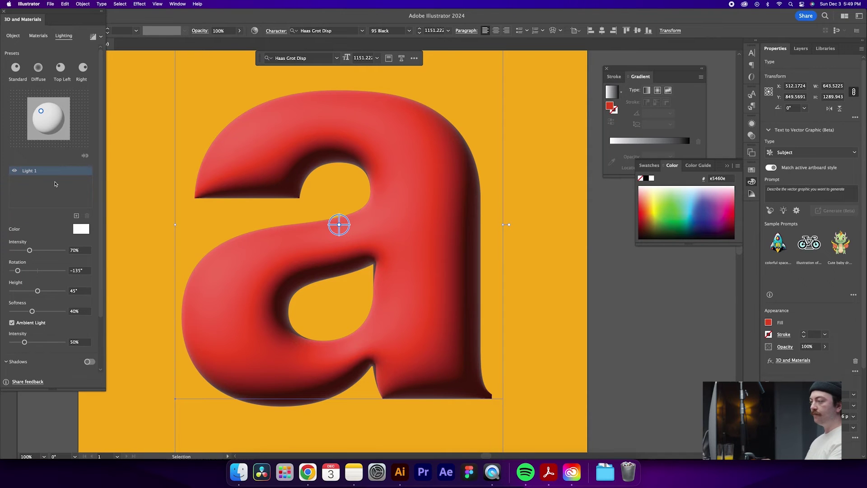
- Switch the ambient light off and back on for comparison, and raise the light's softness to 100%
scroll(51, 215, "down", 3)
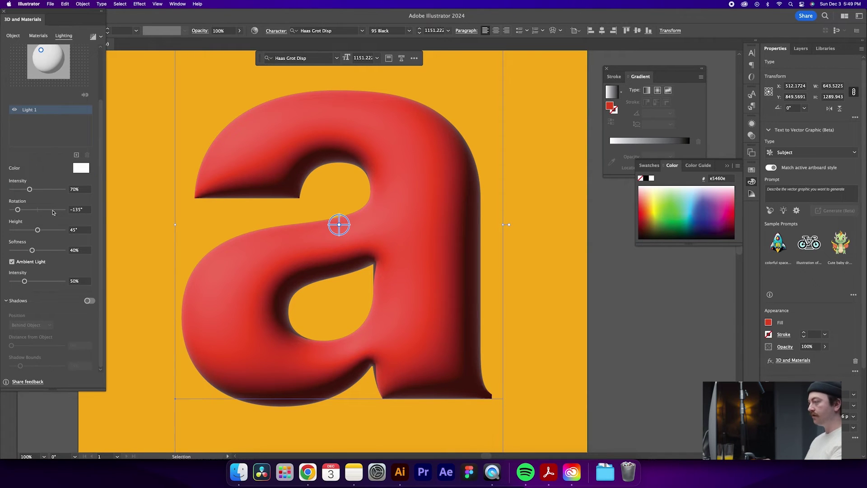
mouse_move(30, 189)
left_mouse_down()
mouse_move(56, 189)
mouse_move(29, 190)
left_mouse_up()
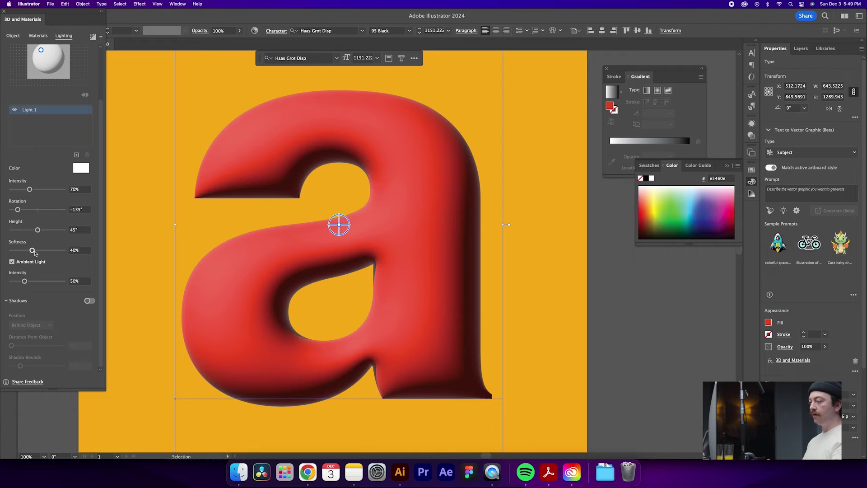
left_click(12, 262)
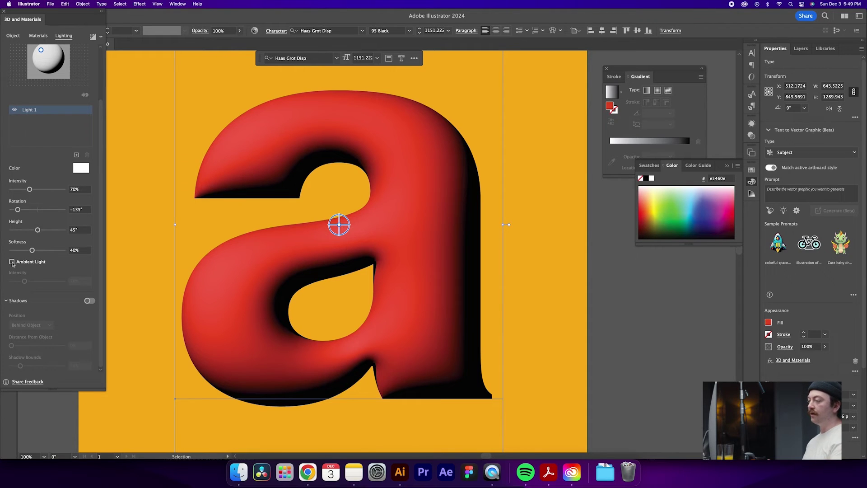
left_click(12, 262)
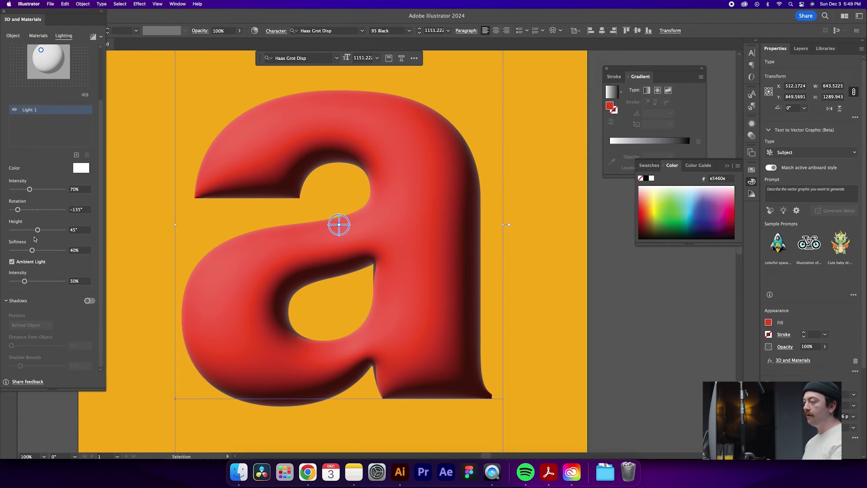
left_click_drag(32, 252, 82, 257)
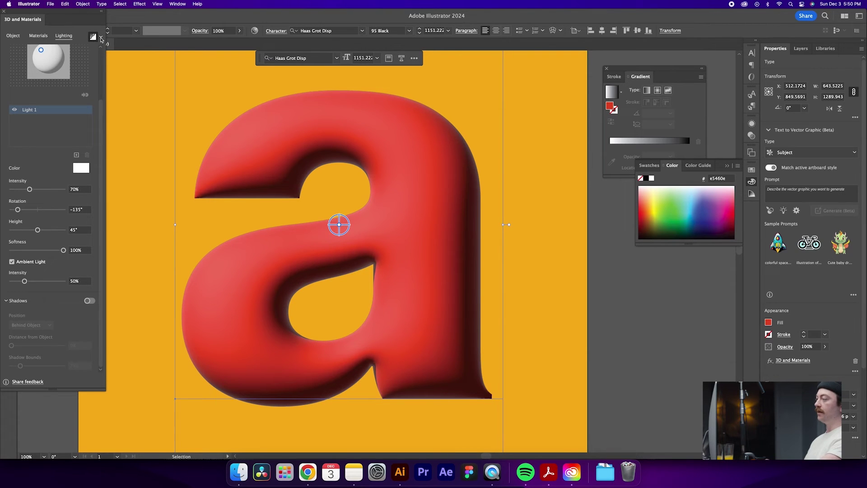
- Render the letter with ray tracing at High quality and the light's softness at 60%, and deselect it
left_click(101, 39)
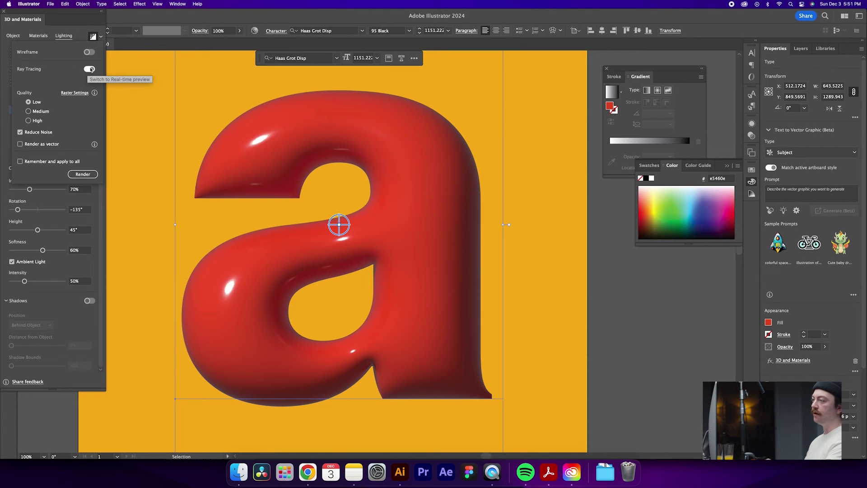
left_click(29, 121)
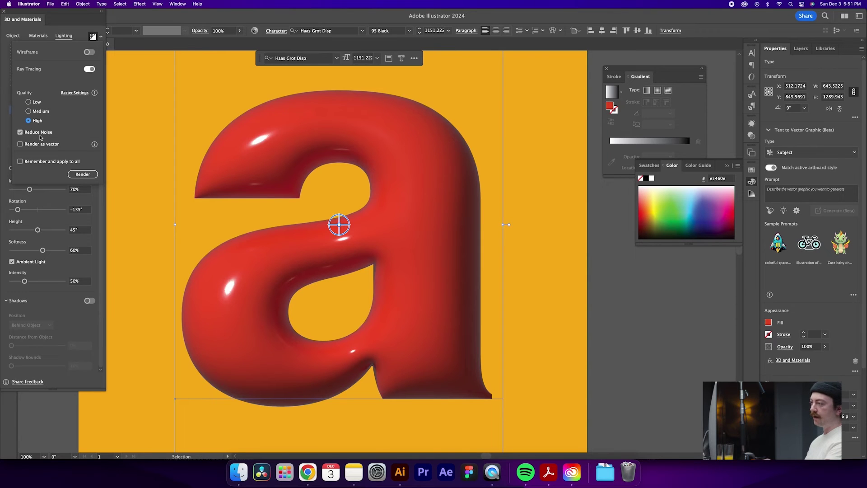
left_click(86, 177)
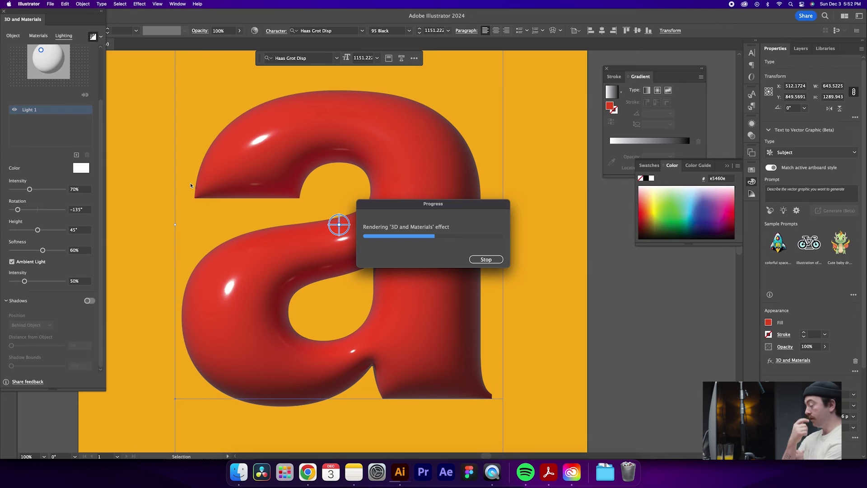
key("super+0")
left_click(640, 293)
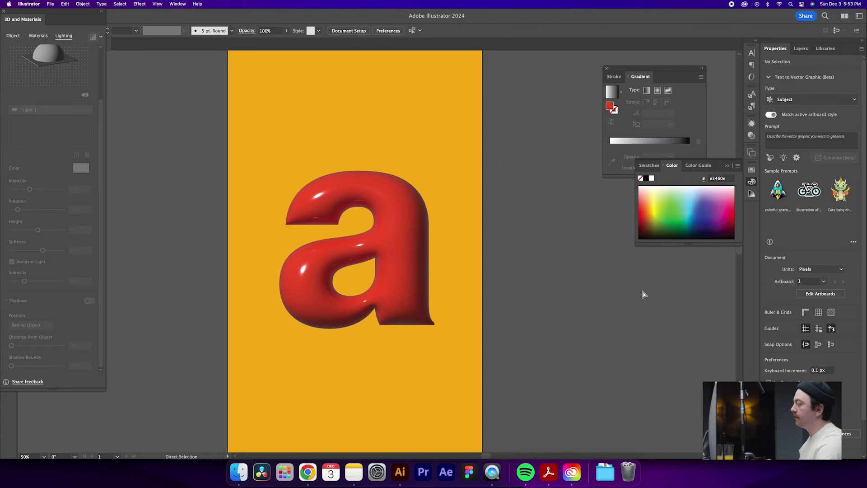
- Delete the orange background rectangle behind the letter
scroll(560, 267, "up", 2)
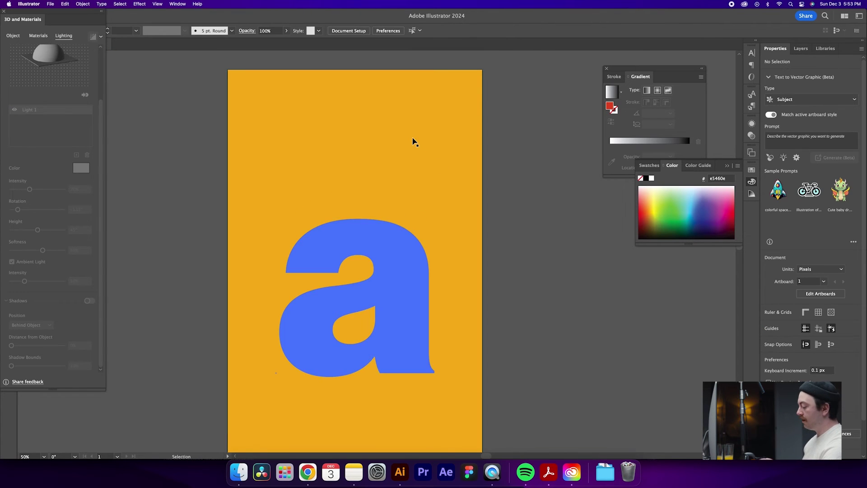
key("super+a")
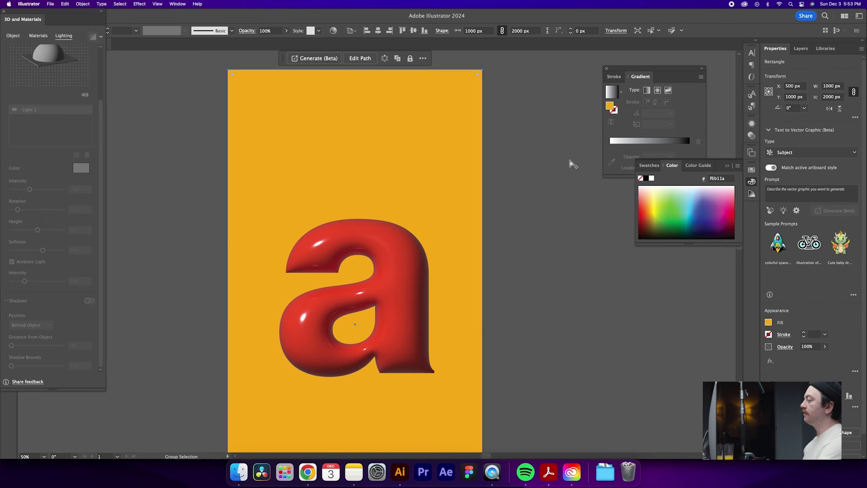
left_click(565, 161)
left_click(460, 115)
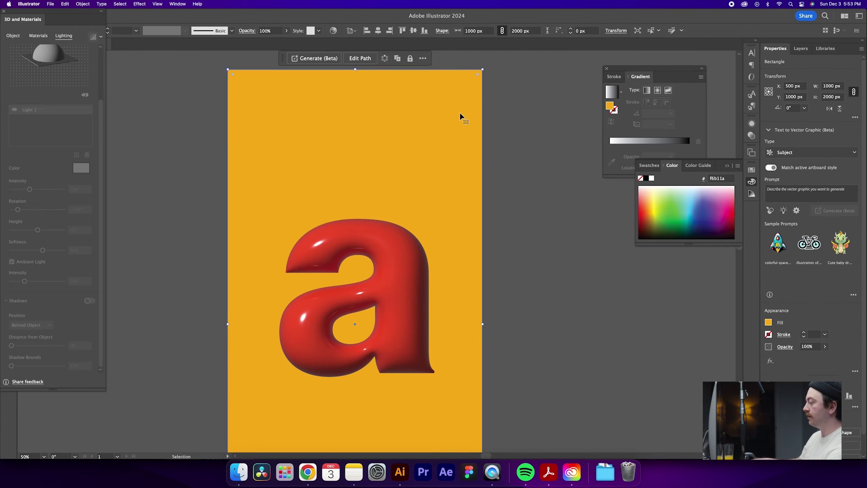
key("Delete")
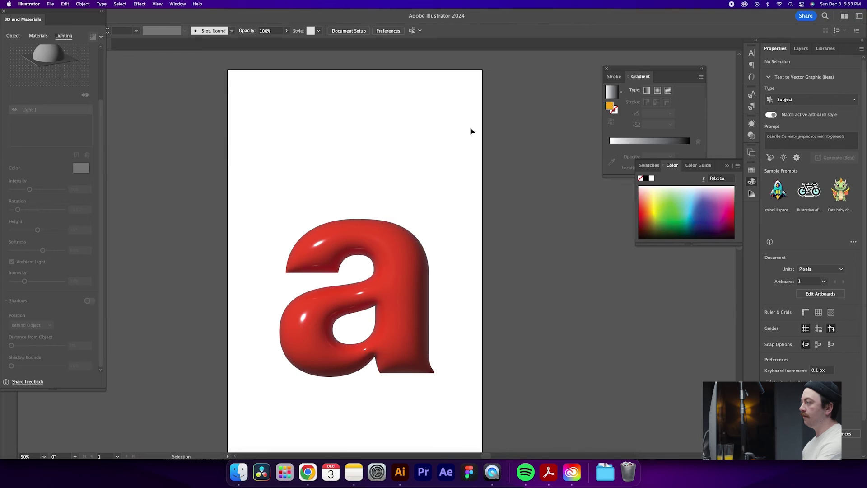
- Draw a 1000 × 2000 px orange rectangle covering the whole artboard and send it behind the letter
key("m")
left_click_drag(231, 70, 482, 393)
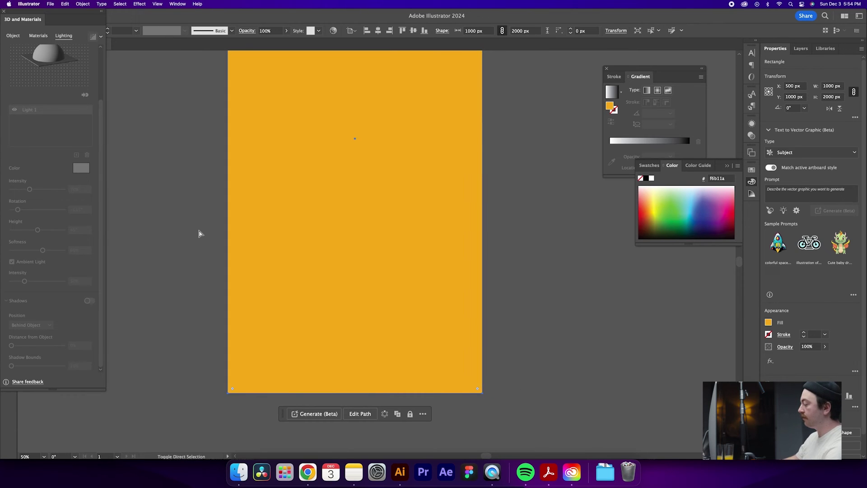
key("super+shift+bracketleft")
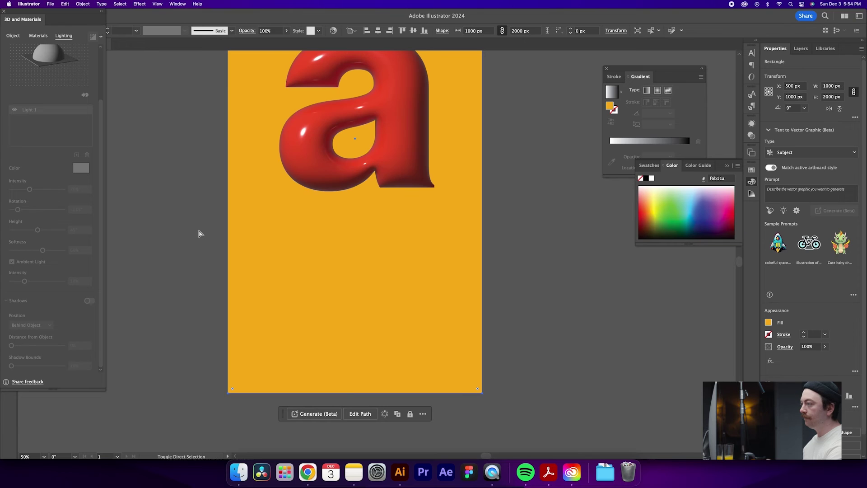
- Close the 3D and Materials settings and change the background rectangle's fill to dark grey #302e29
left_click(296, 259)
left_click(4, 10)
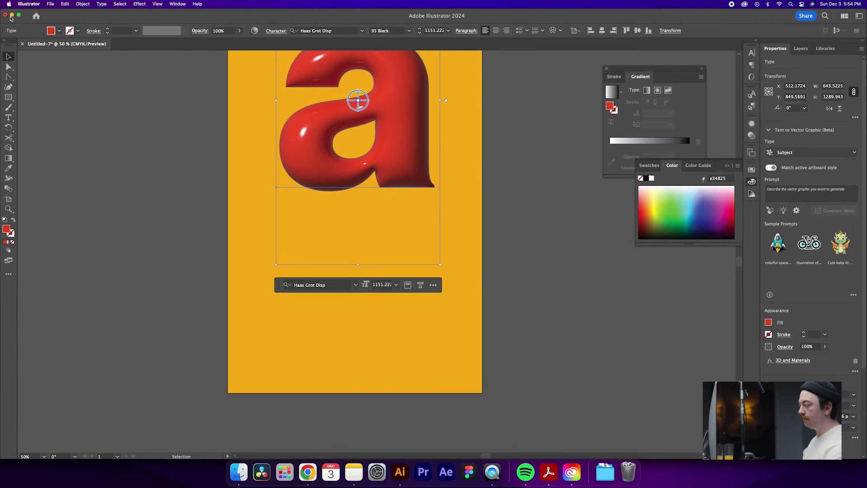
left_click(319, 351)
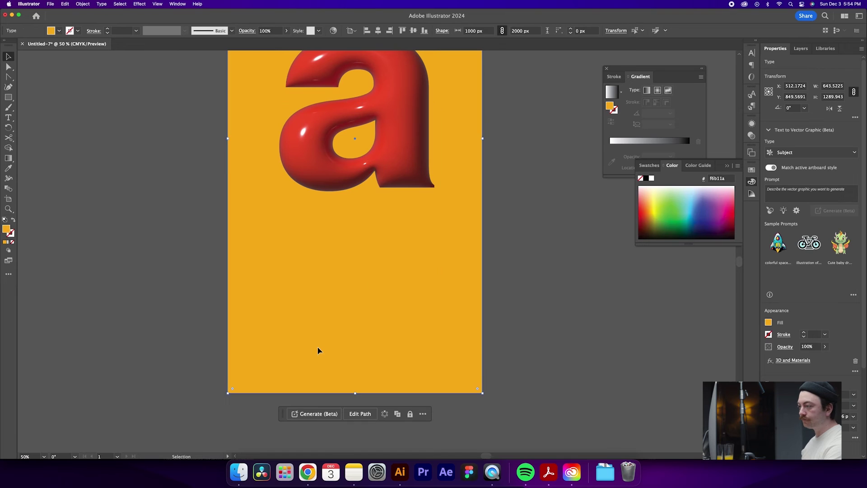
double_click(6, 229)
left_click_drag(564, 289, 578, 285)
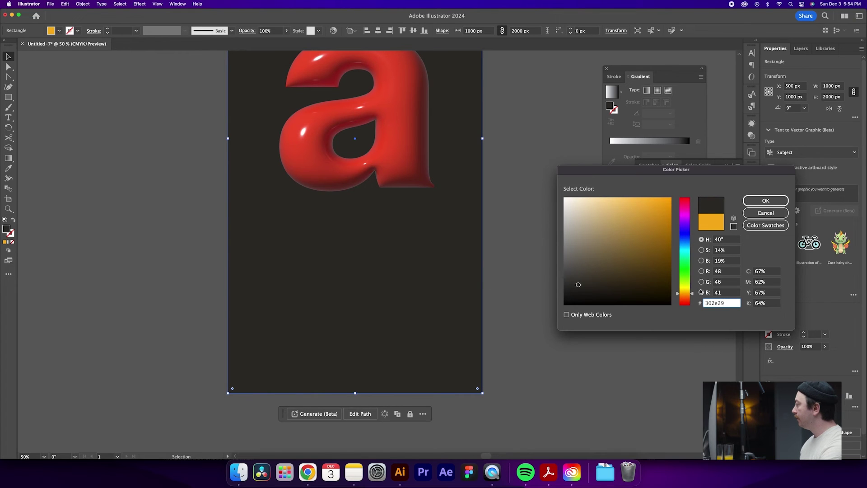
left_click(750, 206)
scroll(554, 224, "right", 2)
scroll(554, 224, "up", 8)
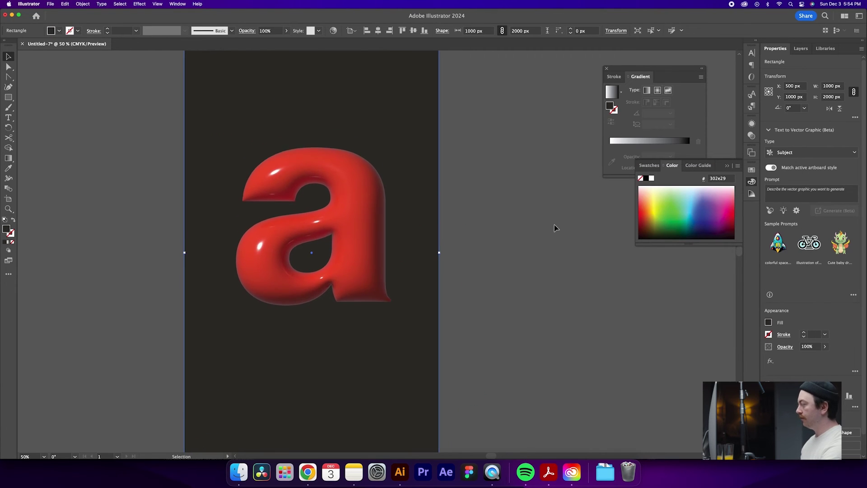
scroll(554, 224, "down", 2)
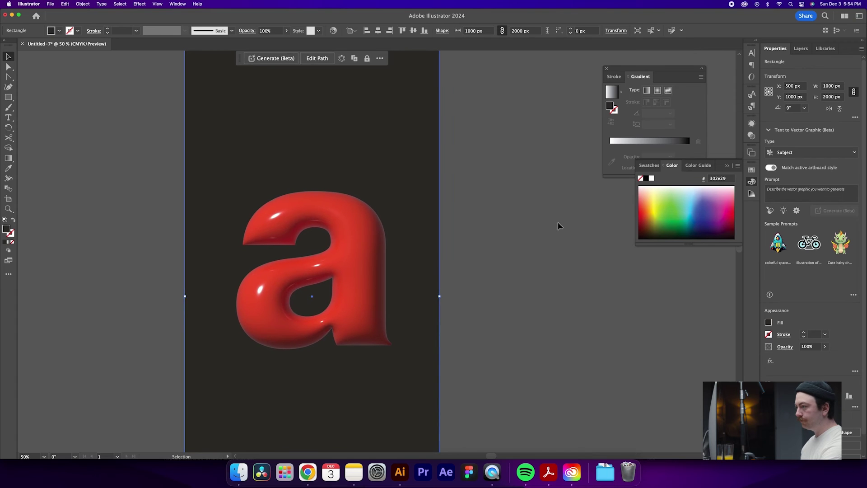
- Fill the background rectangle with a radial gradient, set its inner colour stop to 80% black (#58595b), and deselect it
left_click(9, 243)
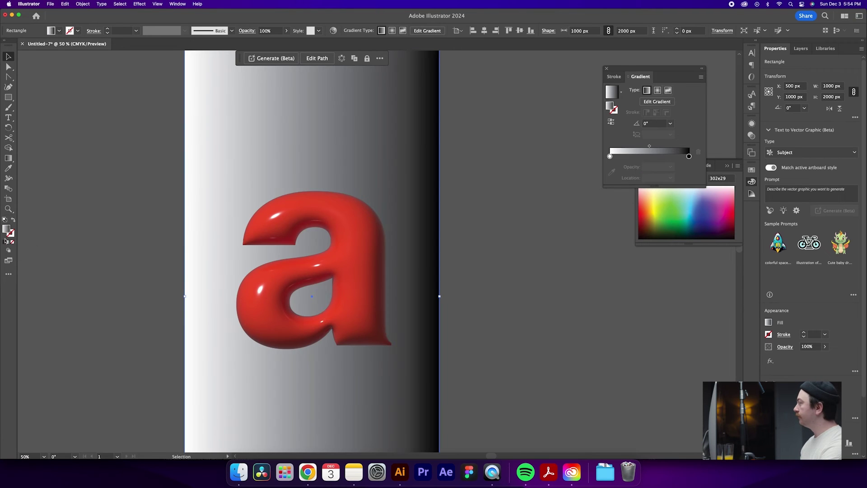
left_click(657, 91)
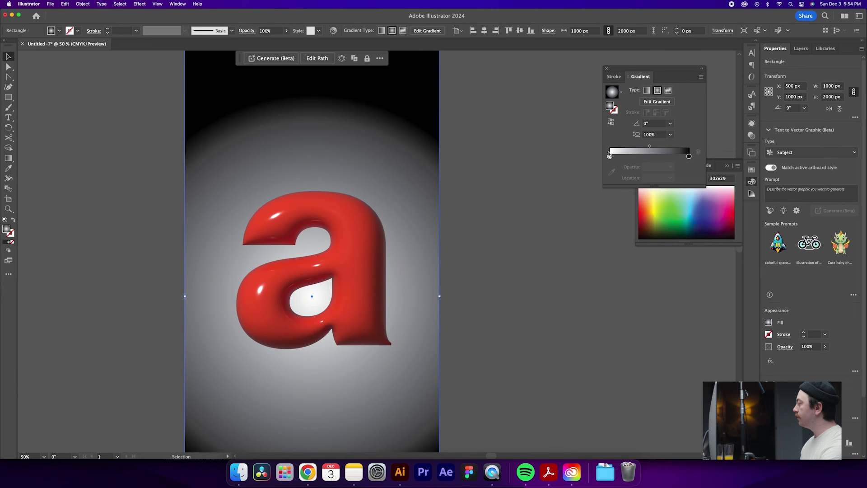
left_click(610, 156)
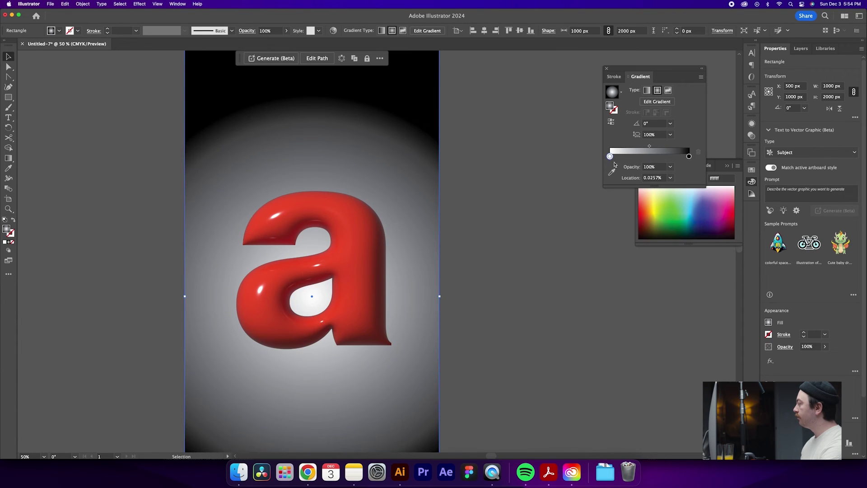
double_click(610, 157)
left_click_drag(618, 219, 657, 221)
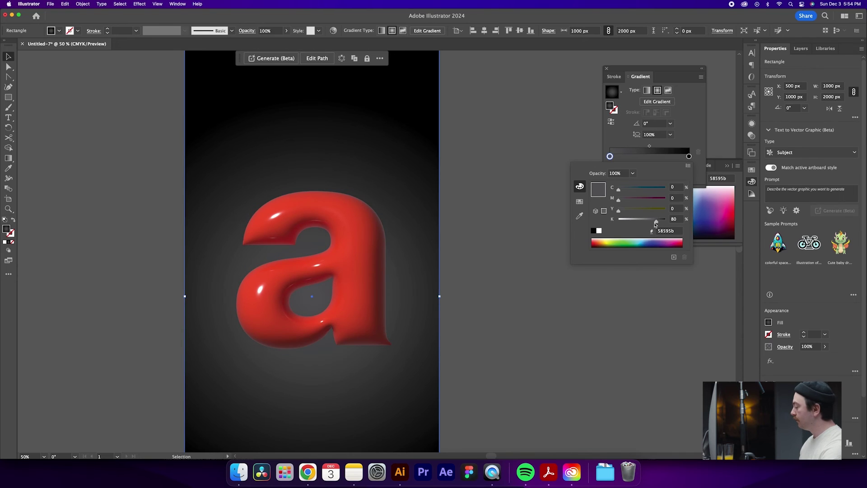
key("Escape")
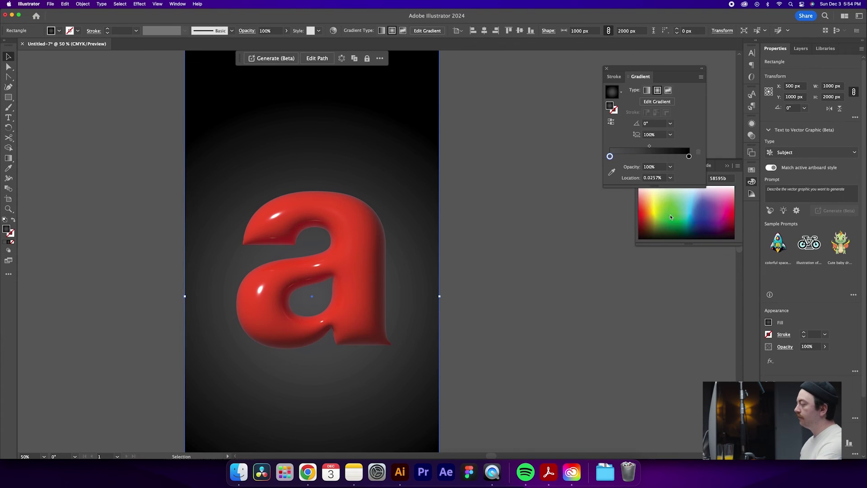
left_click(489, 195)
scroll(547, 198, "left", 2)
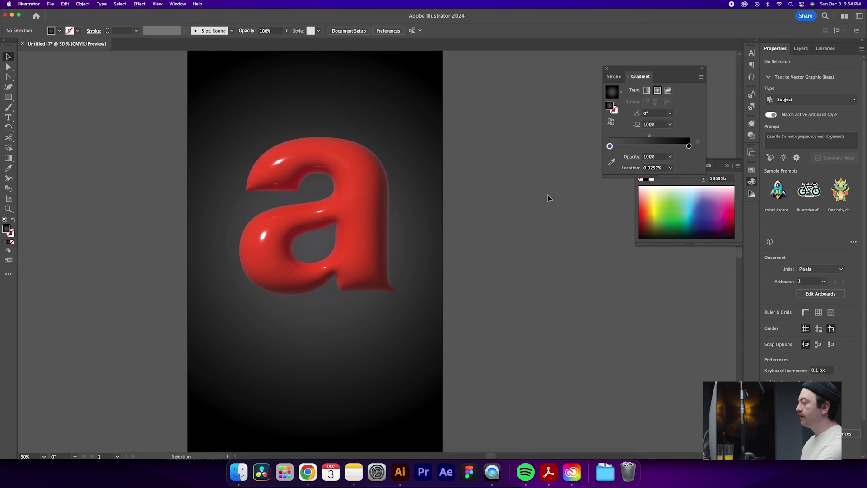
scroll(547, 198, "up", 3)
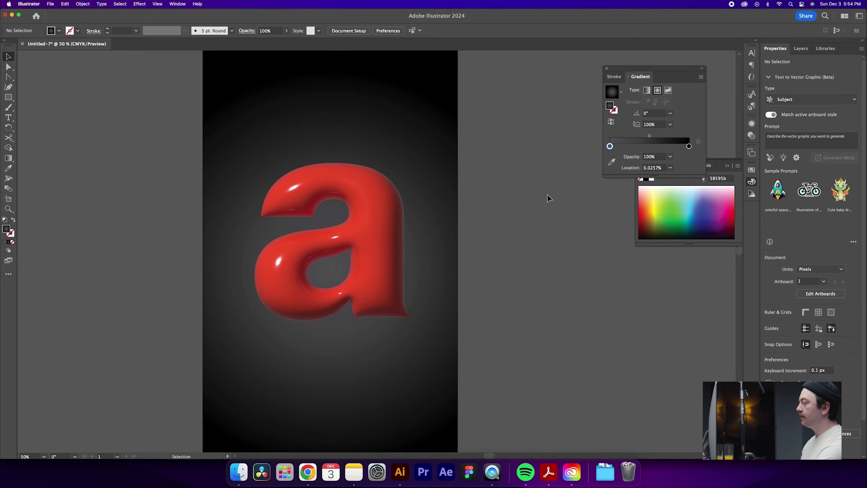
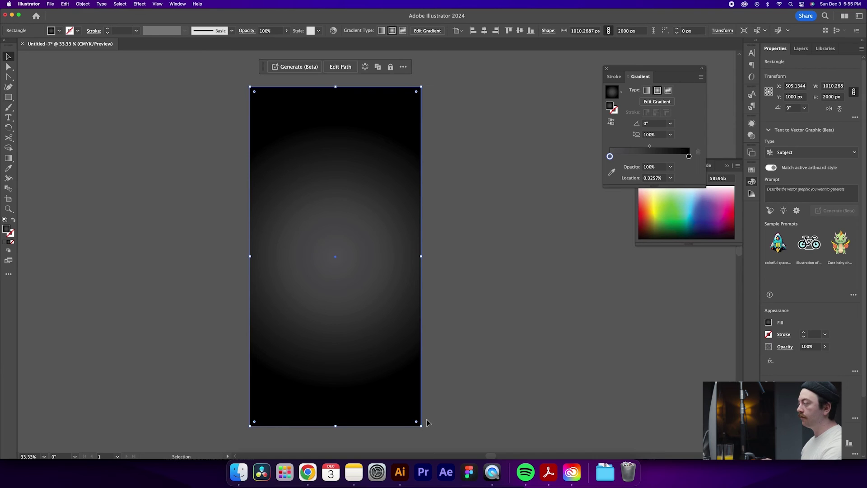
- Resize the gradient rectangle covering the letter to 1000 px wide so both sides fit the artboard edges
left_click_drag(421, 256, 419, 256)
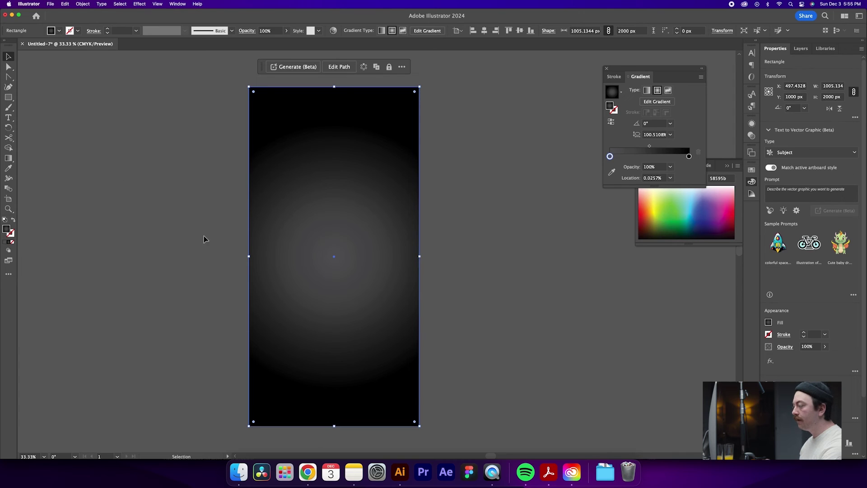
left_click_drag(250, 256, 249, 257)
left_click(488, 299)
left_click(362, 275)
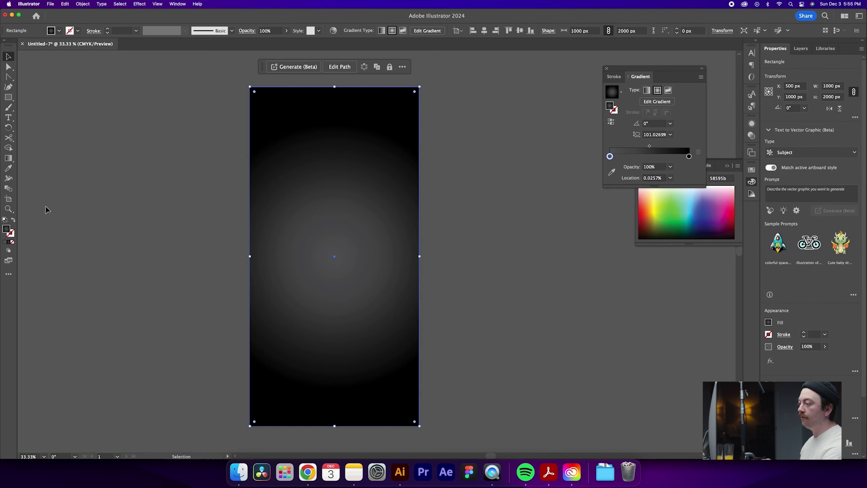
- Change the top rectangle's fill to solid mid-grey #808080
double_click(7, 230)
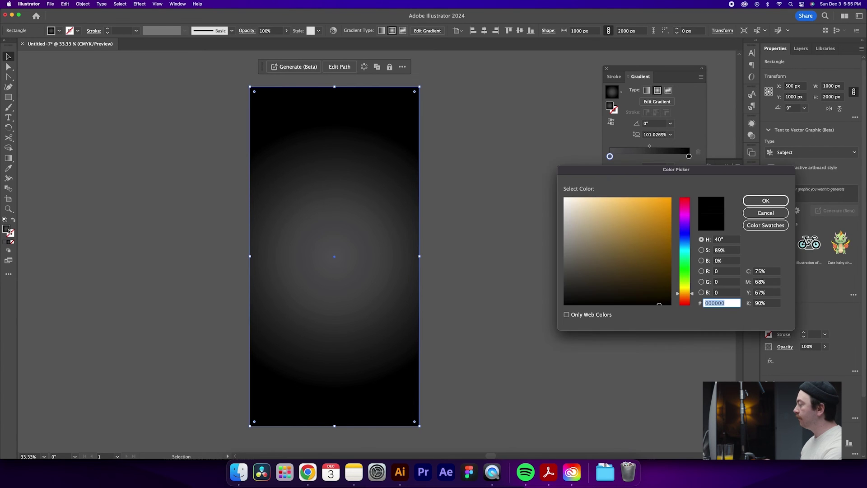
type("80808")
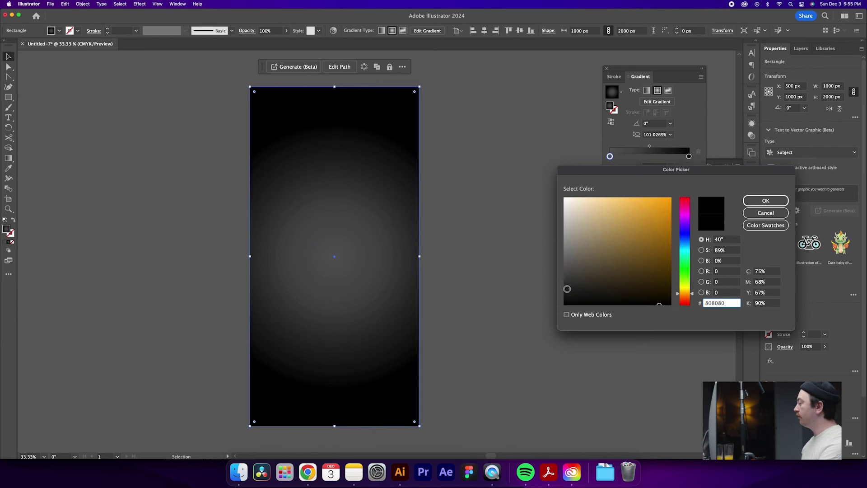
left_click(767, 201)
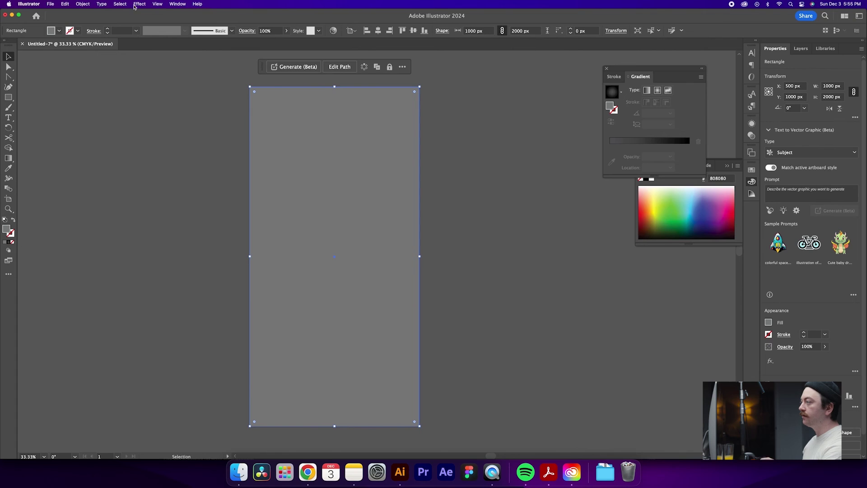
- Apply the Film Grain effect to the grey rectangle with Grain 13, Highlight Area 0 and Intensity 3
left_click(139, 4)
mouse_move(228, 145)
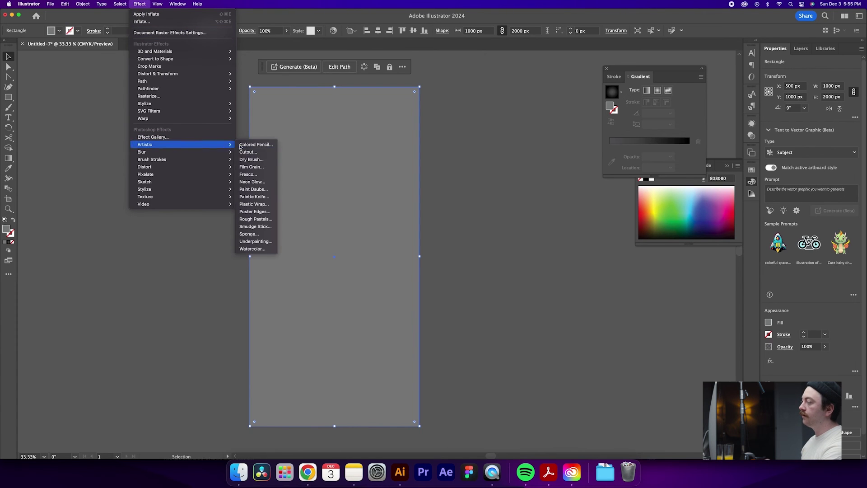
left_click(262, 166)
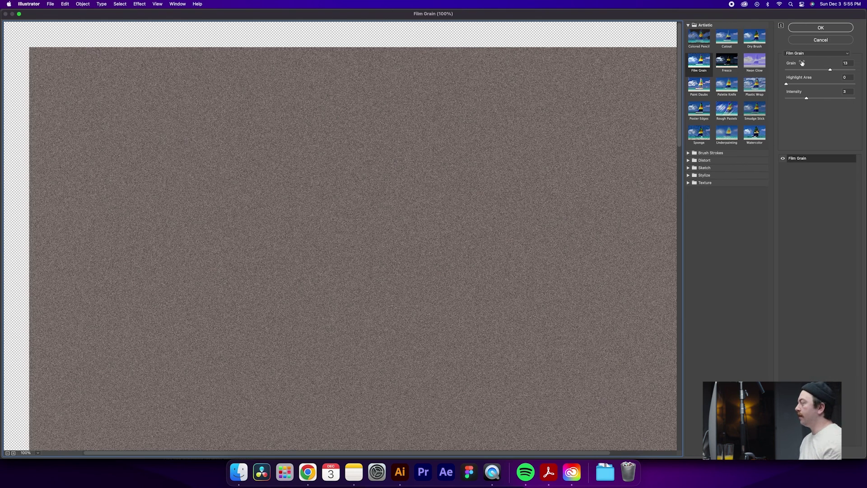
left_click(833, 30)
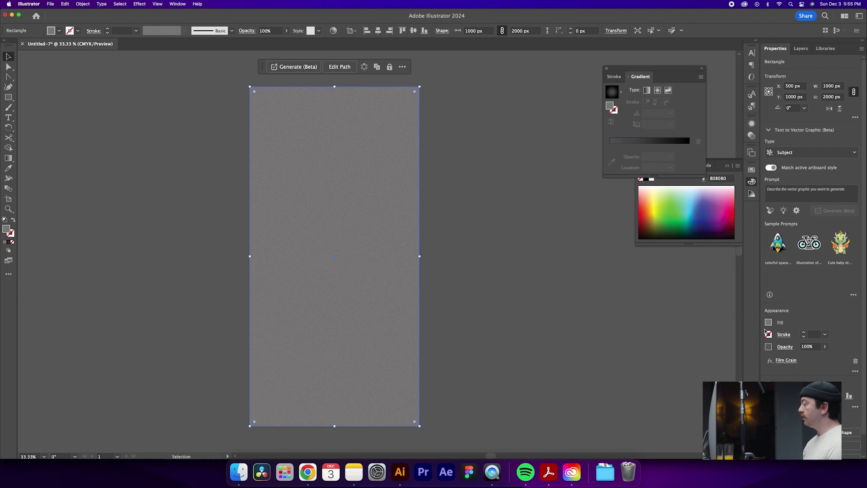
- Set the grainy rectangle's blending mode to Overlay
left_click(781, 347)
left_click(725, 362)
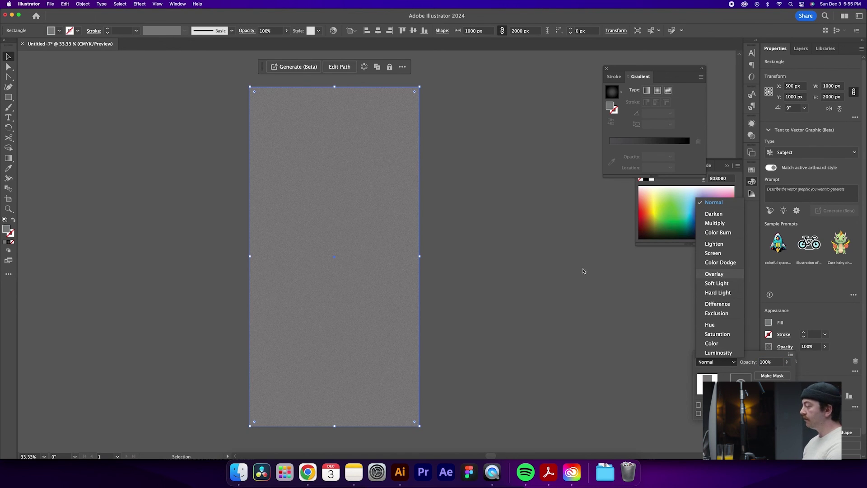
key("Return")
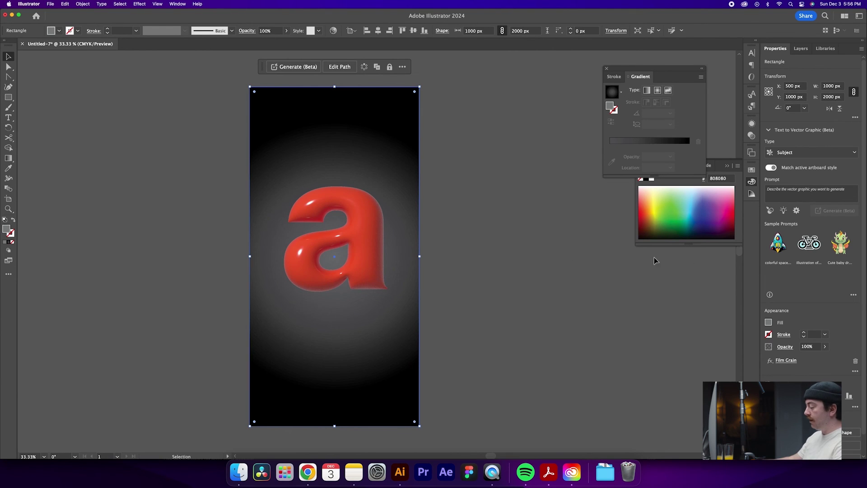
- Examine the grain texture on the letter and background up close and at full poster view
key("super+equal")
key("super+equal")
key("super+equal")
key("super+equal")
key("super+equal")
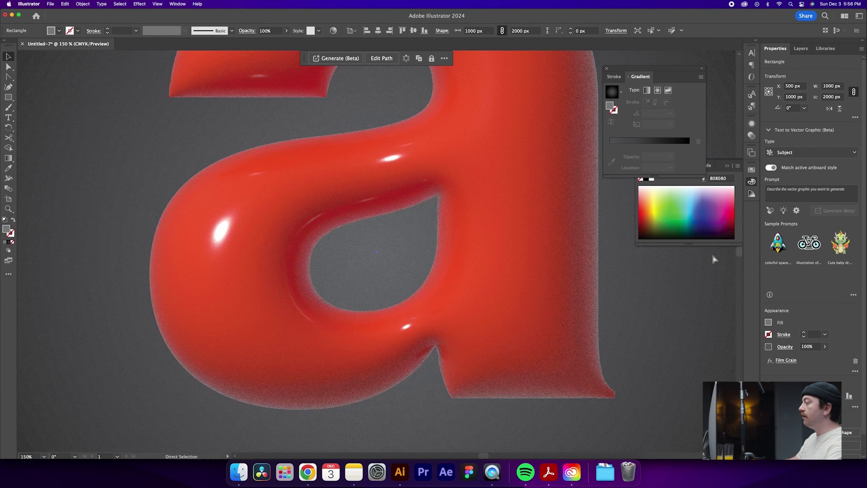
key("super+minus")
key("super+minus")
key("super+minus")
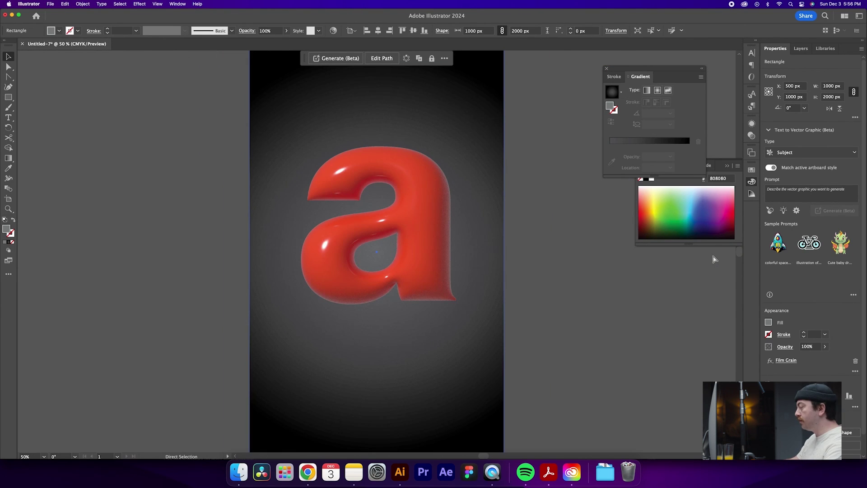
key("super+plus")
key("super+plus")
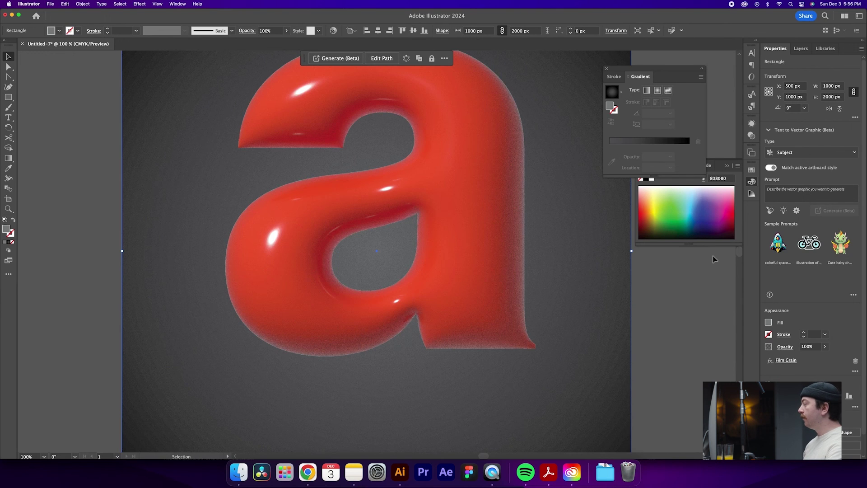
scroll(612, 277, "up", 5)
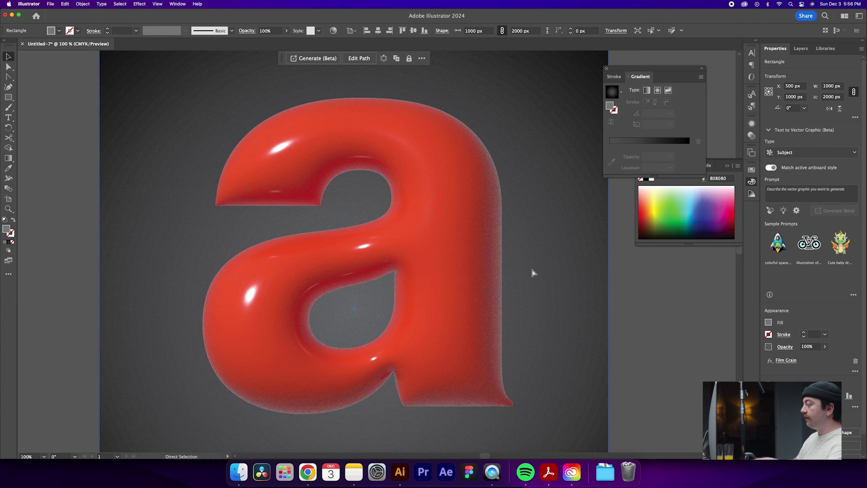
key("super+minus")
key("super+minus")
scroll(532, 271, "up", 3)
scroll(531, 271, "right", 3)
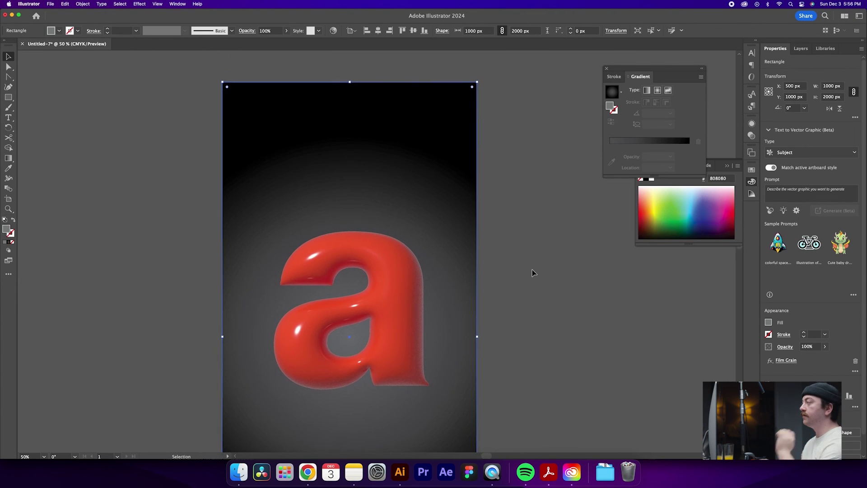